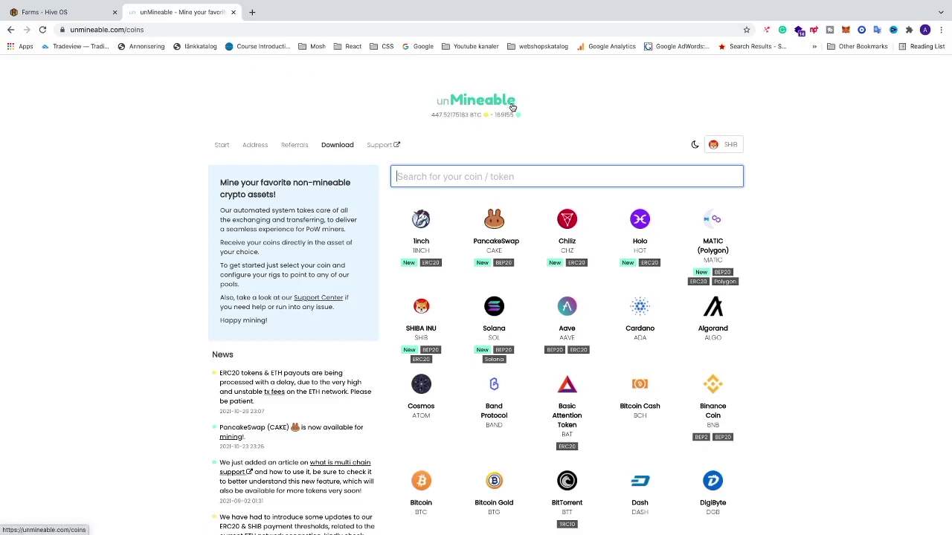
Search unMineable for 'shiba' and open the SHIBA INU Ethash mining page
left_click(450, 176)
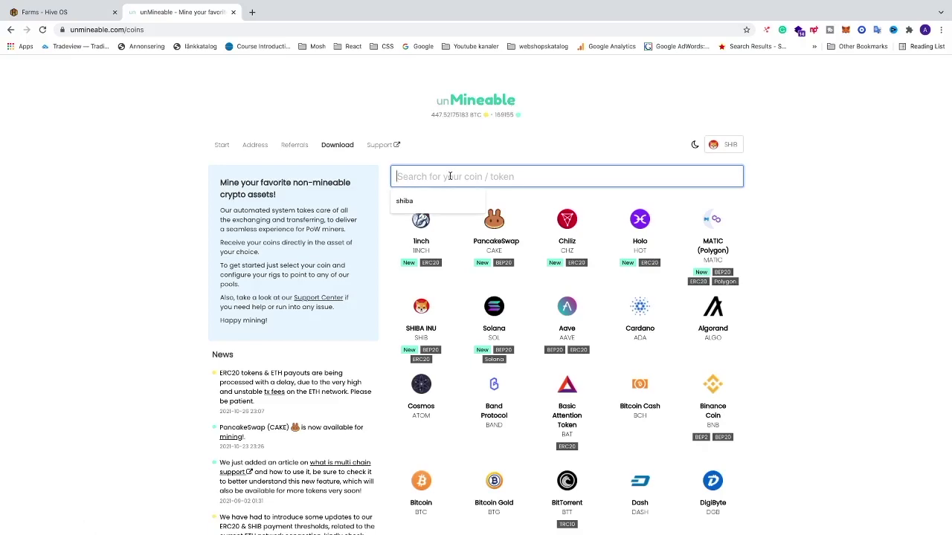
type("shiba")
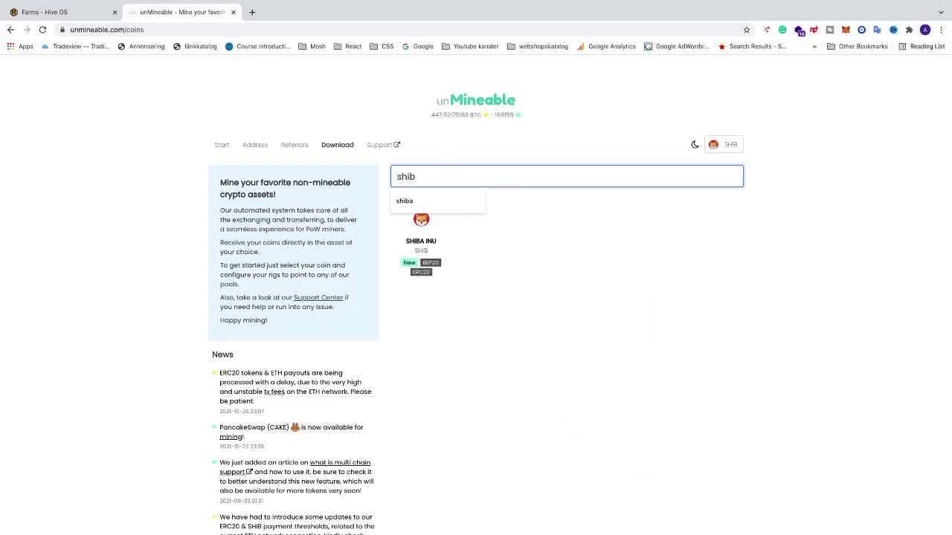
left_click(422, 201)
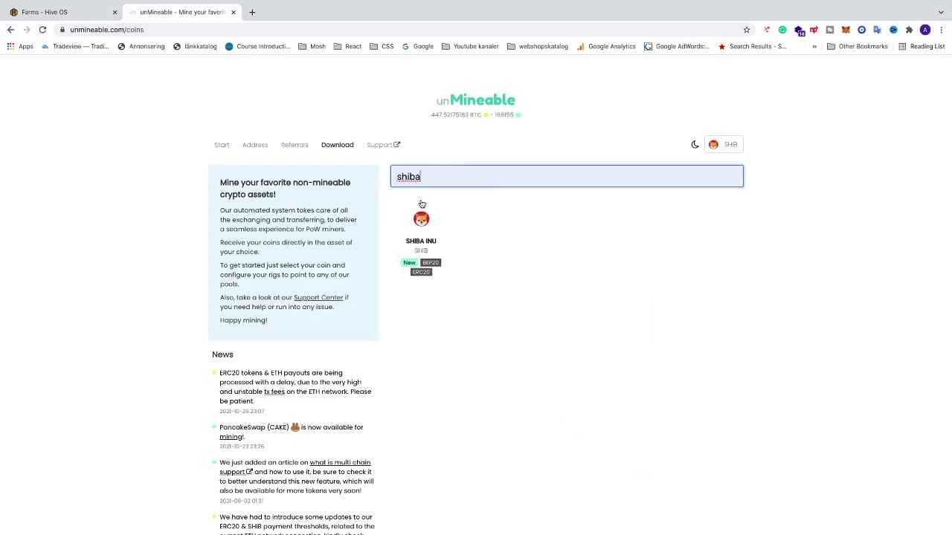
left_click(422, 247)
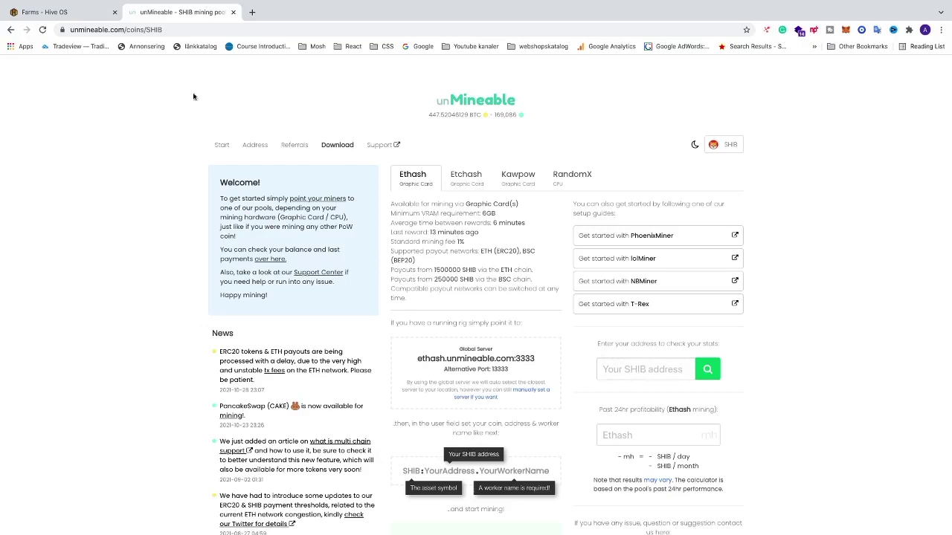
left_click(59, 12)
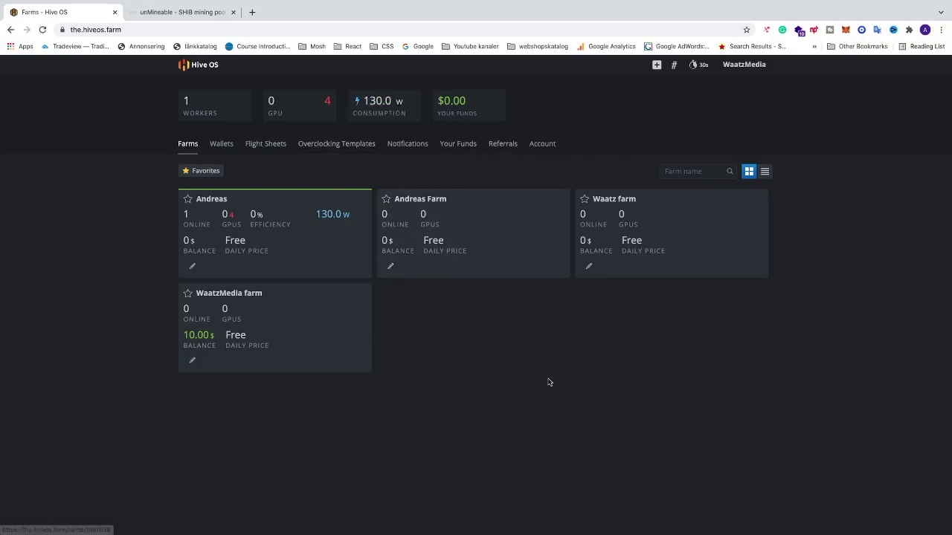
Open worker Sun on the farm and show its missing Flight Sheet section
left_click(313, 246)
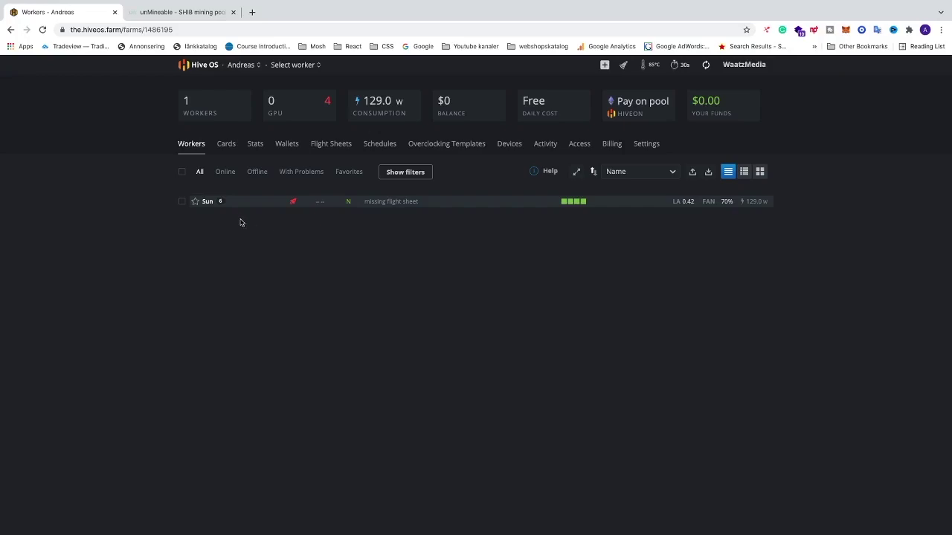
left_click(205, 201)
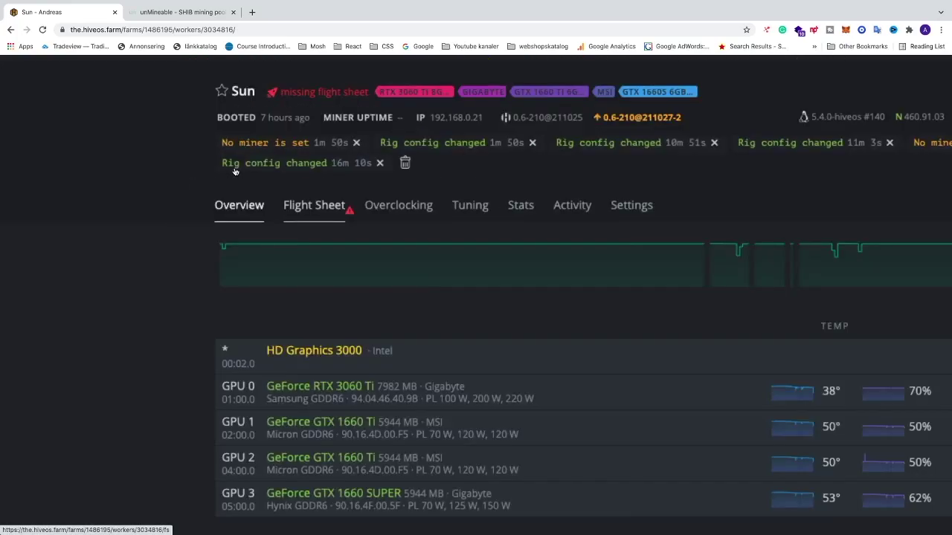
left_click(366, 306)
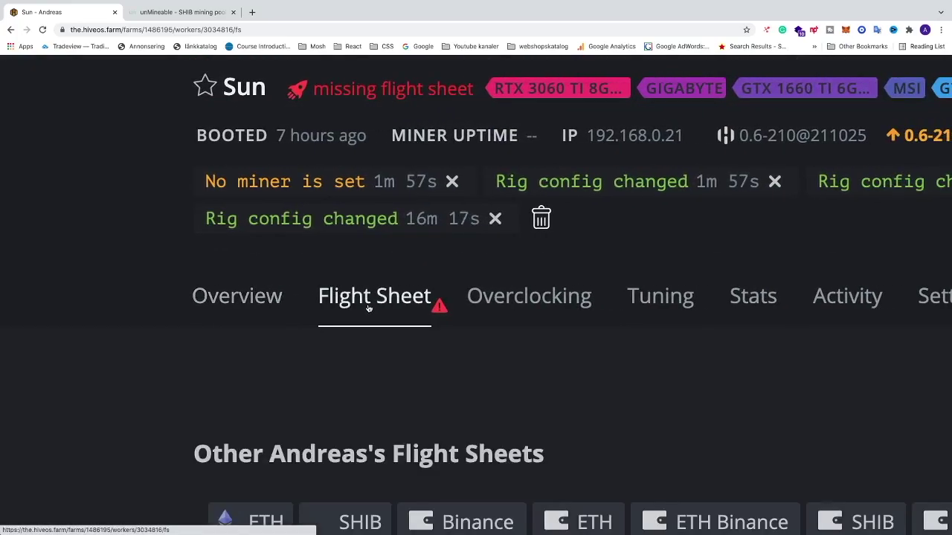
scroll(366, 307, "right", 10)
scroll(367, 307, "right", 2)
Start a new flight sheet with SHIB as its coin
left_click(569, 374)
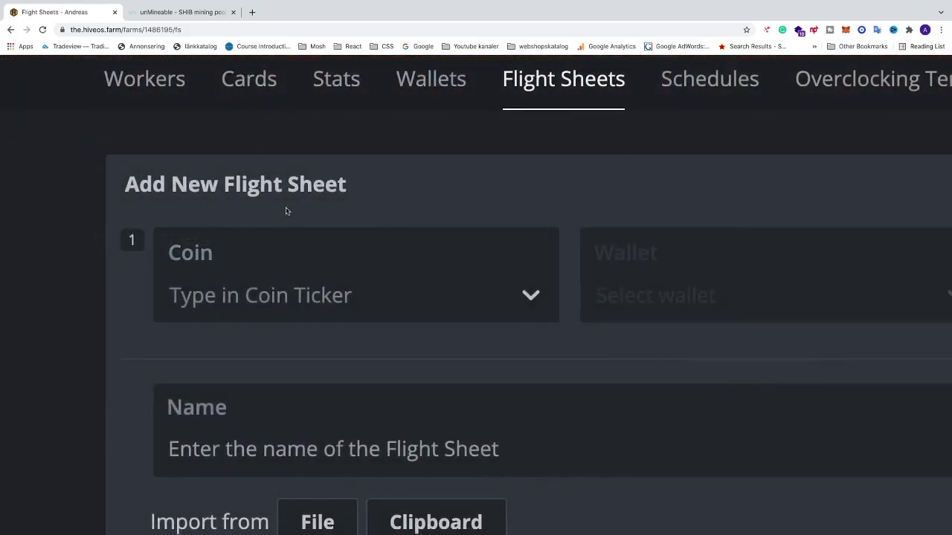
scroll(273, 210, "right", 1)
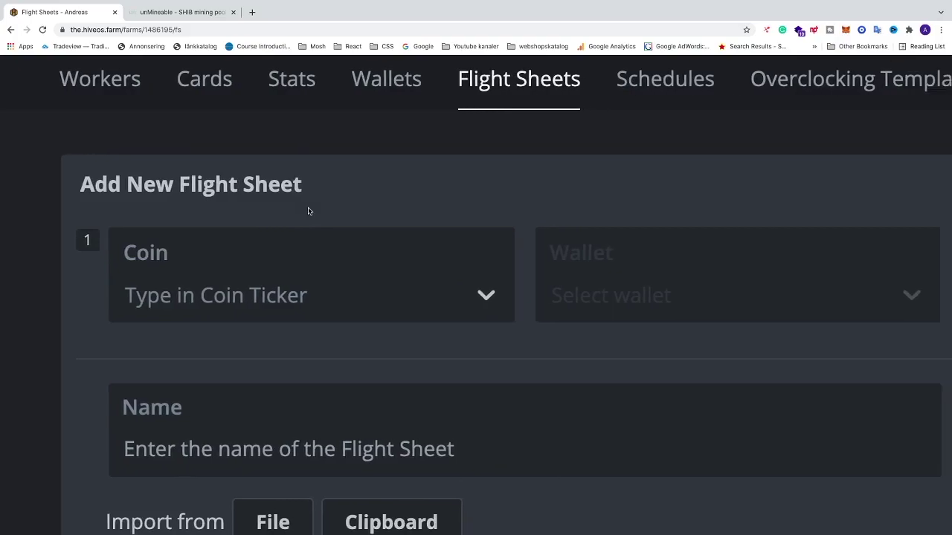
left_click(482, 301)
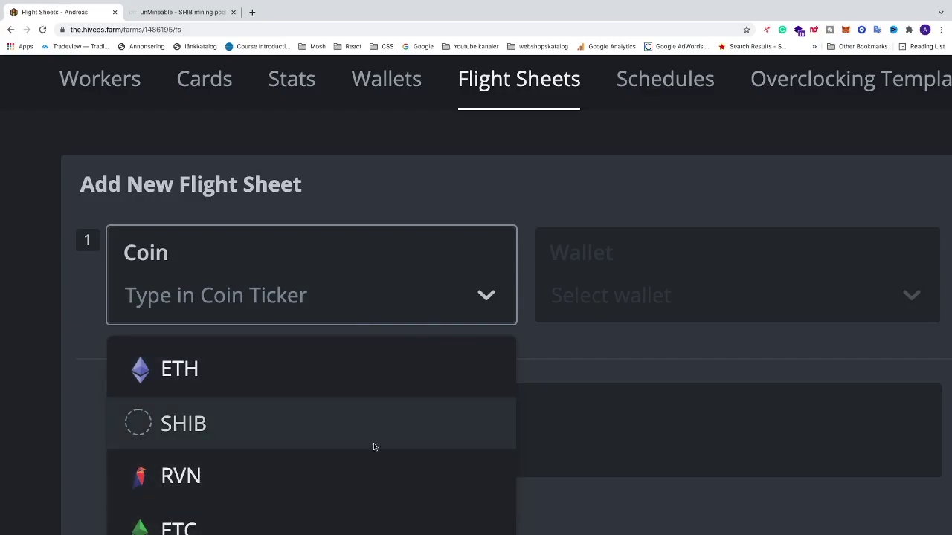
left_click(255, 301)
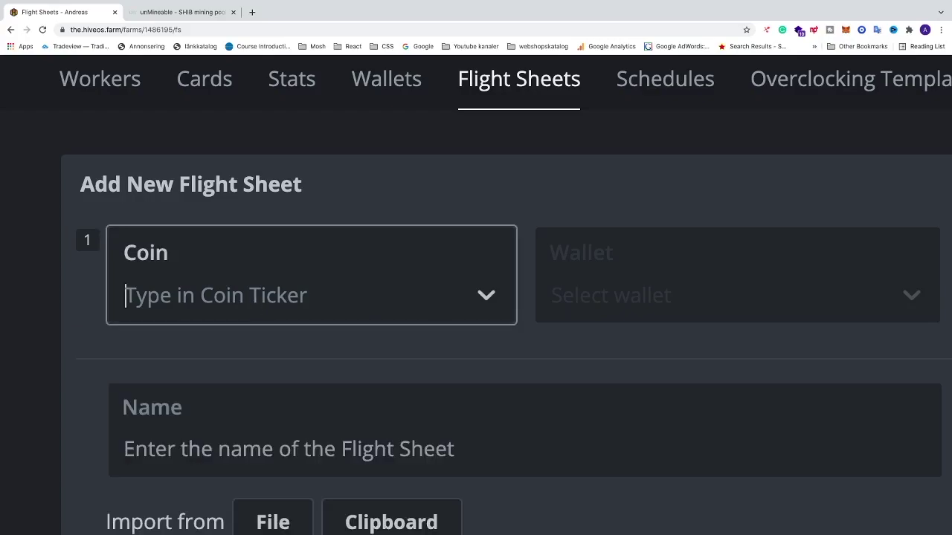
type("SHIB")
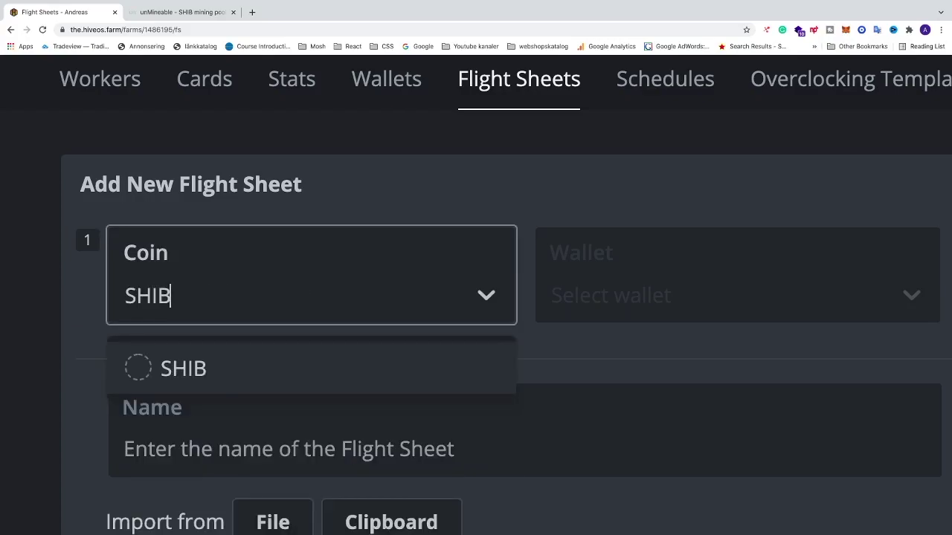
key("Return")
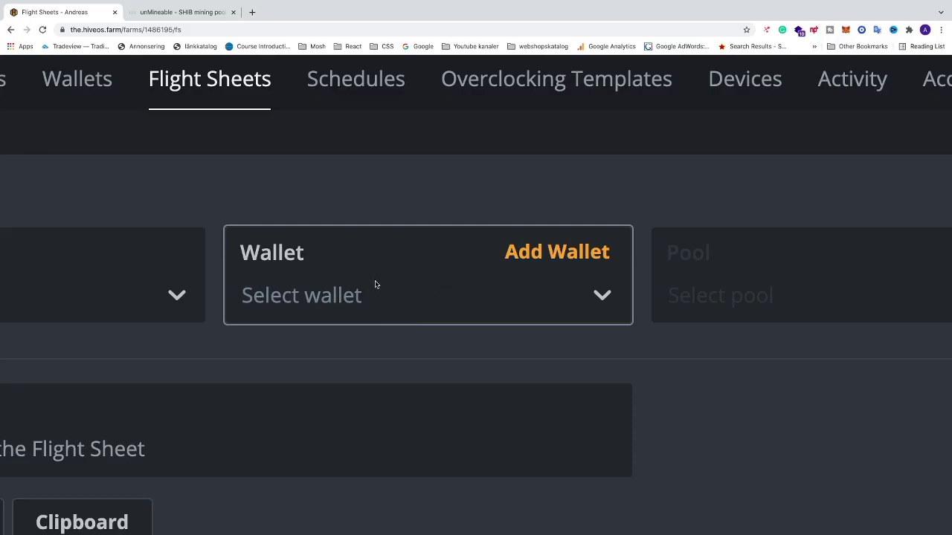
Begin adding a new SHIB wallet and open a blank browser tab
left_click(606, 297)
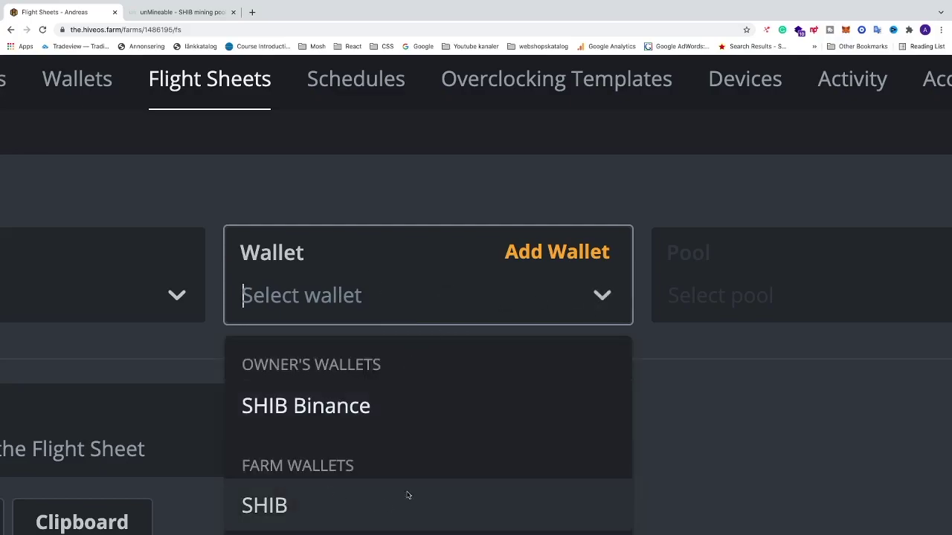
left_click(537, 253)
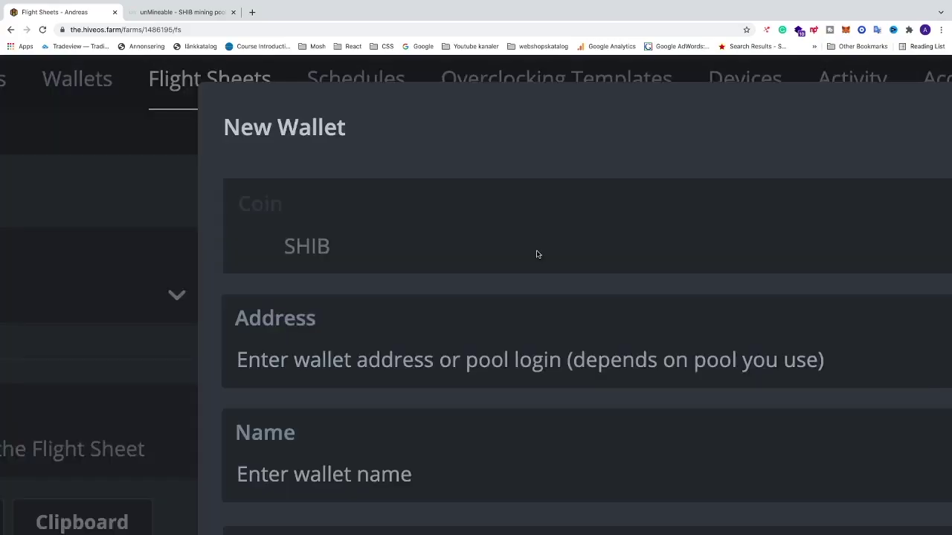
left_click(215, 335)
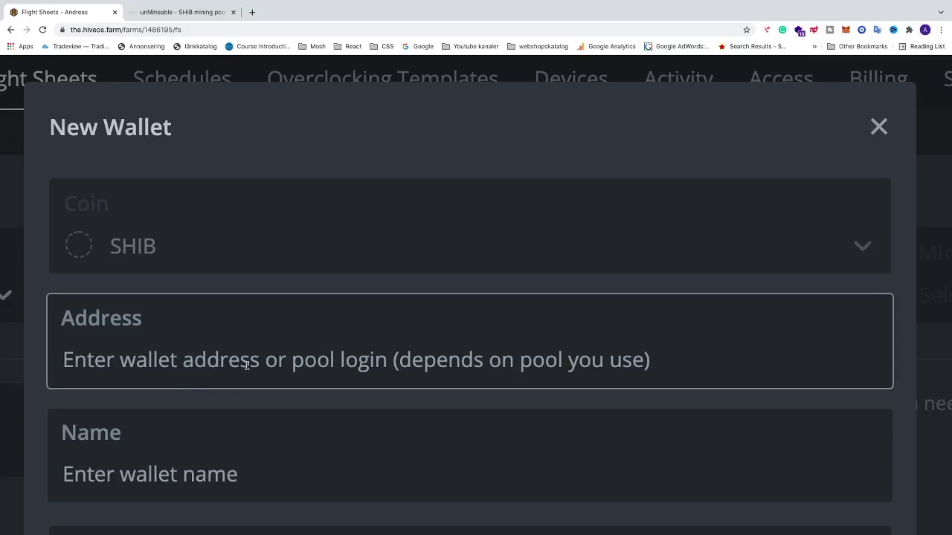
left_click(280, 117)
left_click(252, 13)
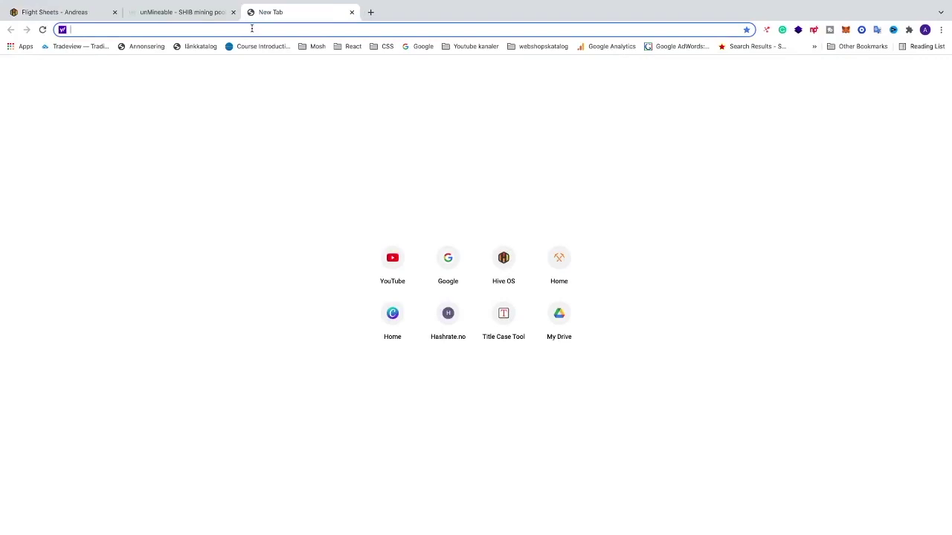
Go to binance.com, log in, and bring up the Wallet menu
type("b")
key("Return")
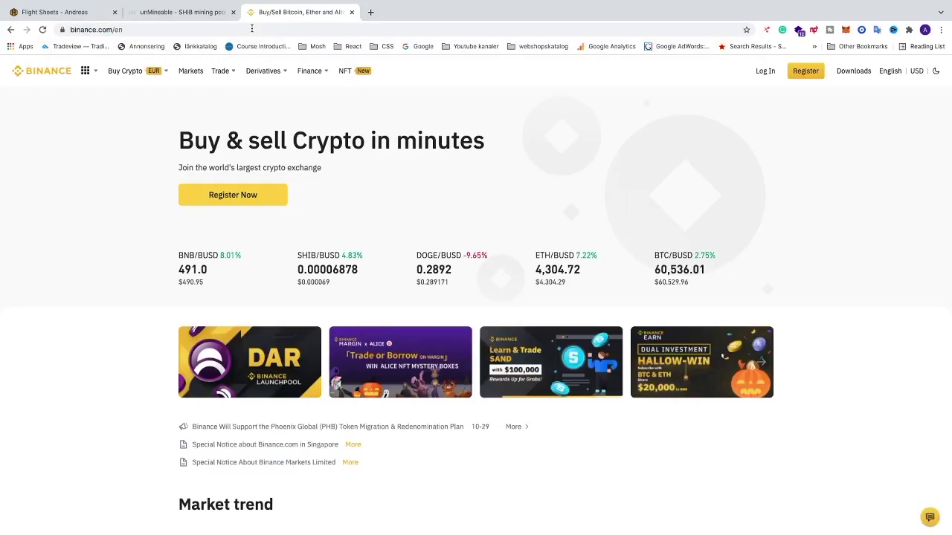
left_click(762, 73)
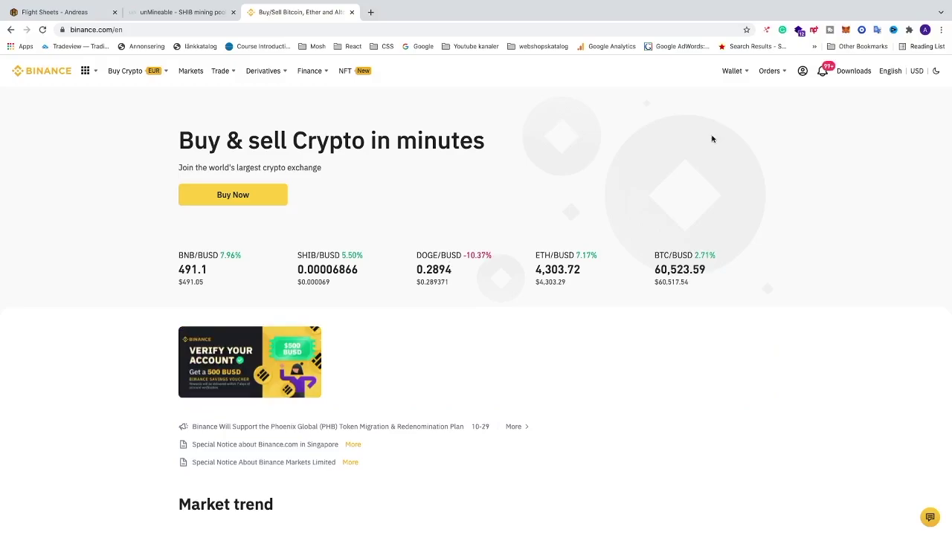
scroll(745, 93, "up", 5)
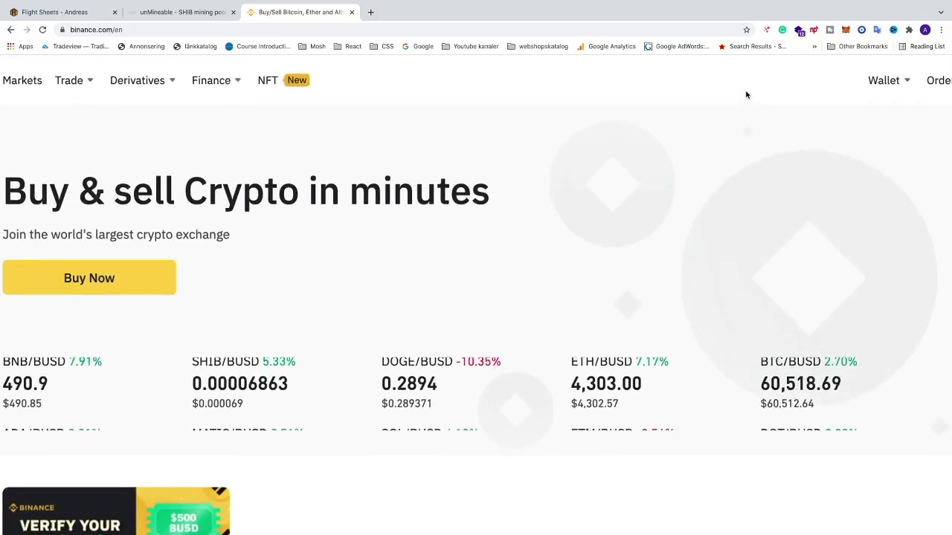
mouse_move(740, 82)
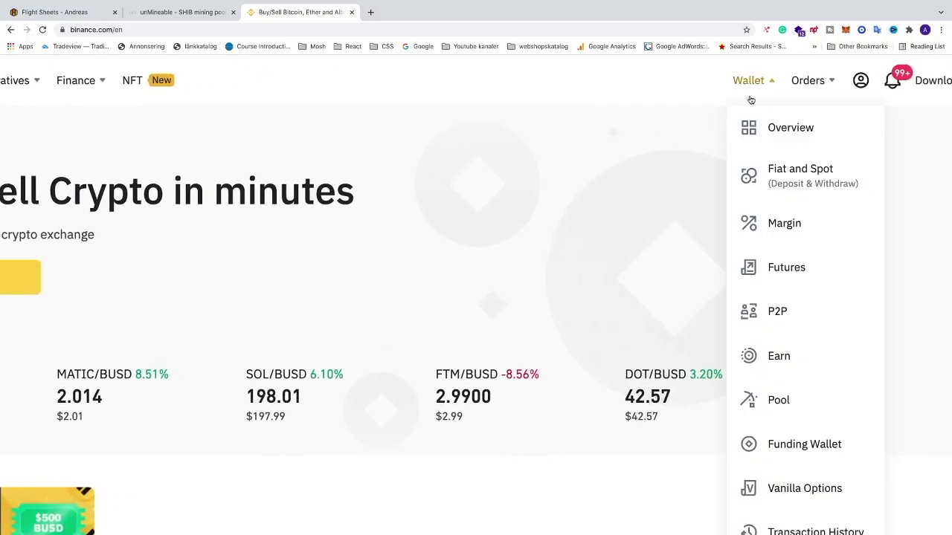
Search the Binance spot wallet for SHIB
left_click(790, 183)
scroll(285, 295, "up", 5)
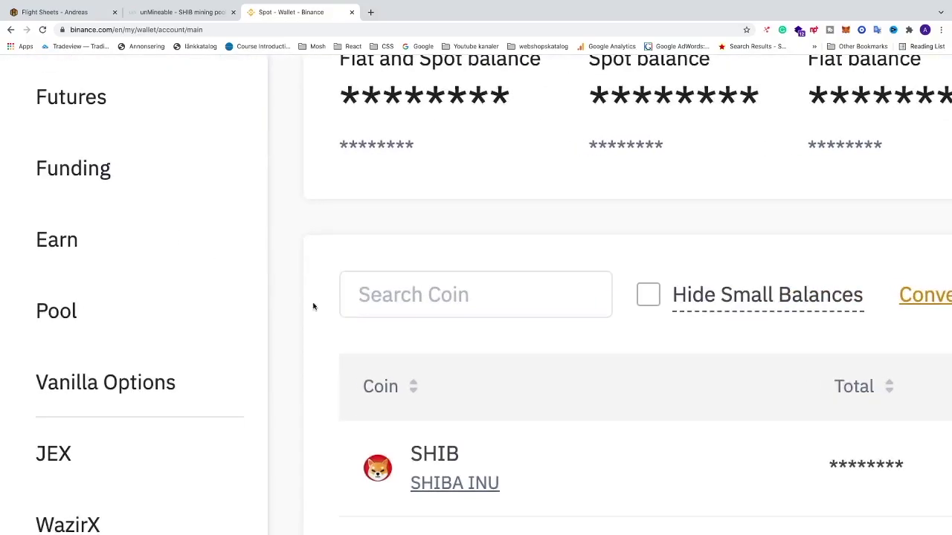
left_click(427, 298)
type("shib")
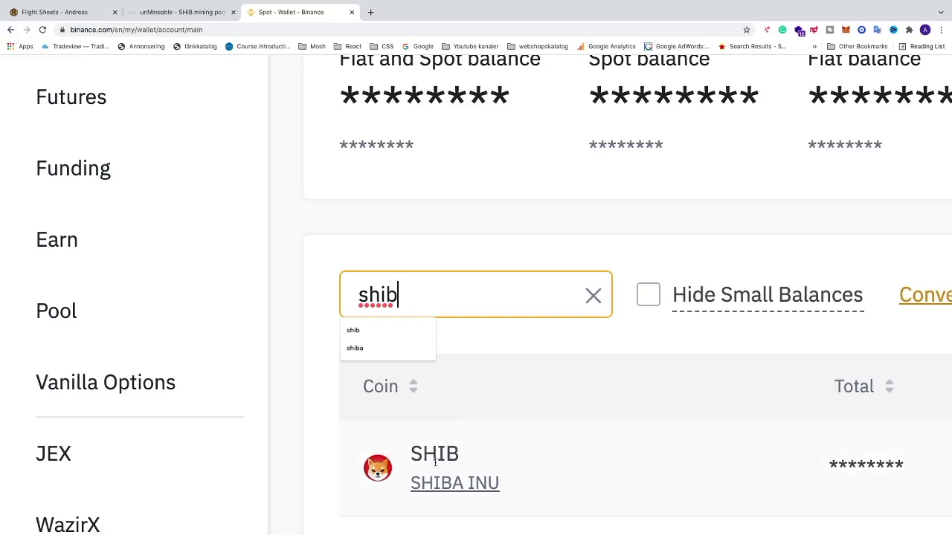
scroll(446, 456, "right", 10)
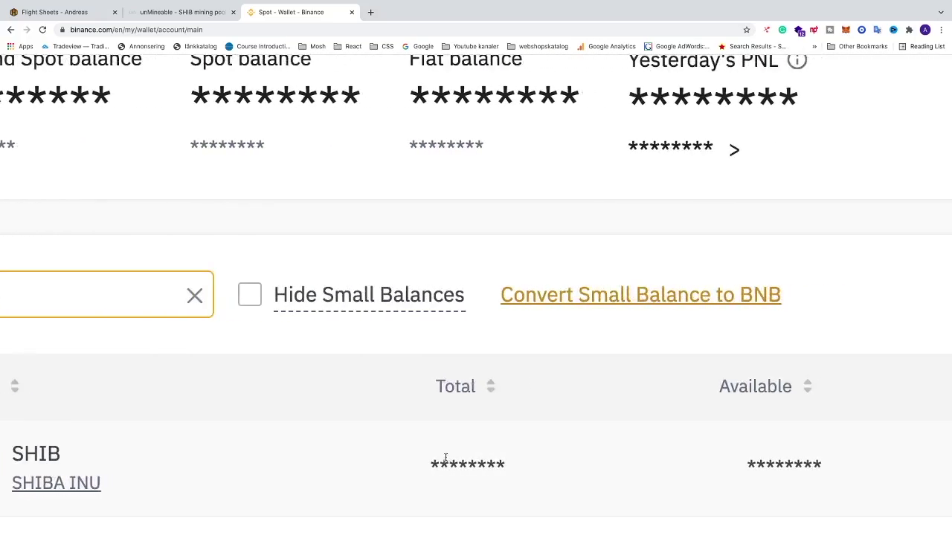
scroll(446, 459, "right", 10)
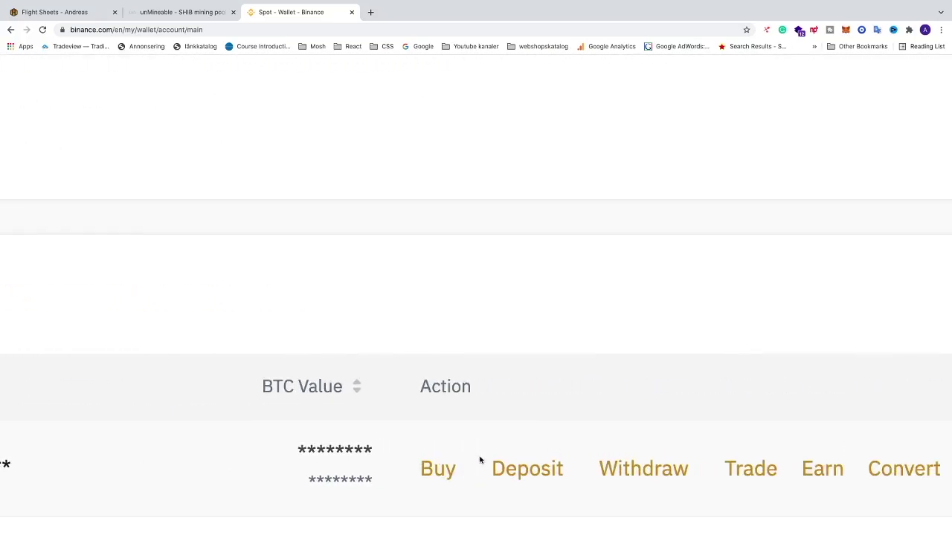
Open the SHIB deposit page and view its BSC (BEP20) and Ethereum (ERC20) network options
left_click(509, 471)
key("ctrl+0")
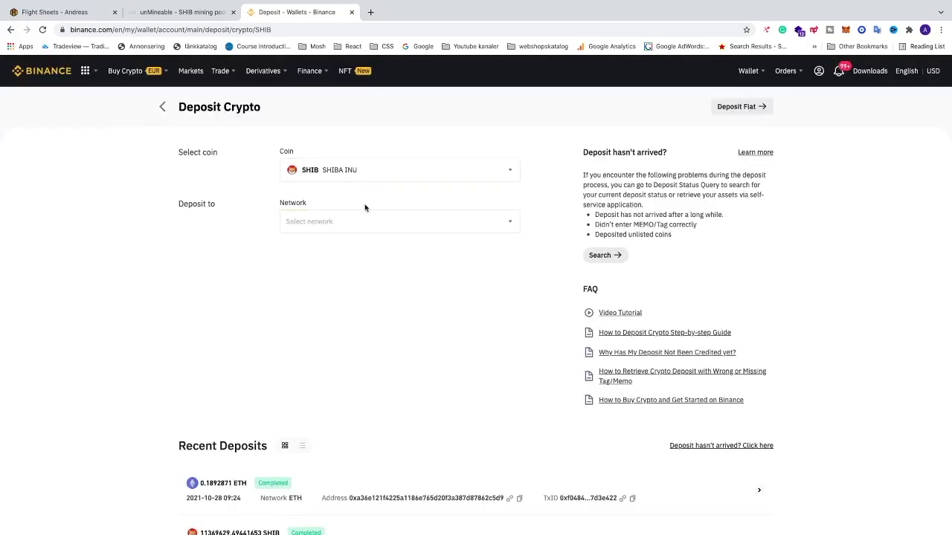
scroll(365, 207, "up", 5)
left_click(369, 324)
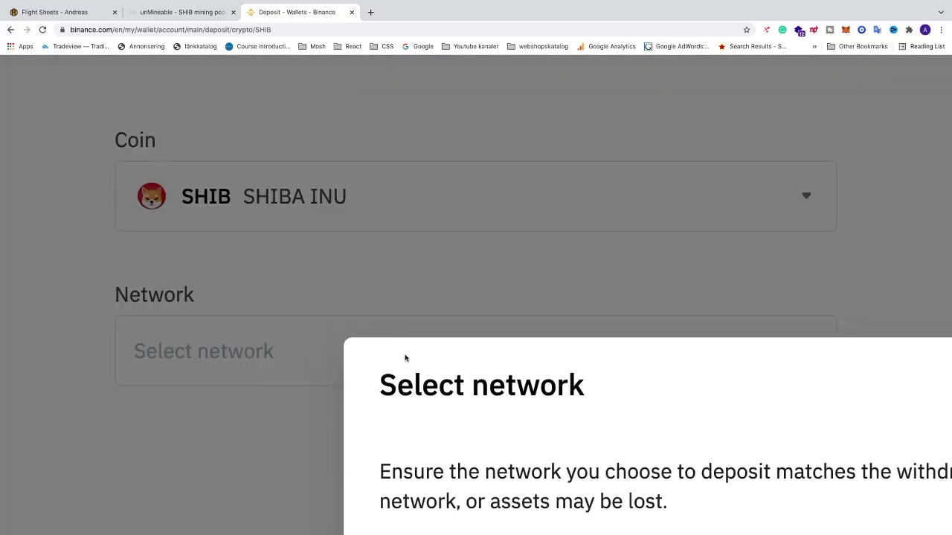
scroll(404, 362, "down", 3)
scroll(434, 357, "down", 3)
scroll(439, 355, "right", 3)
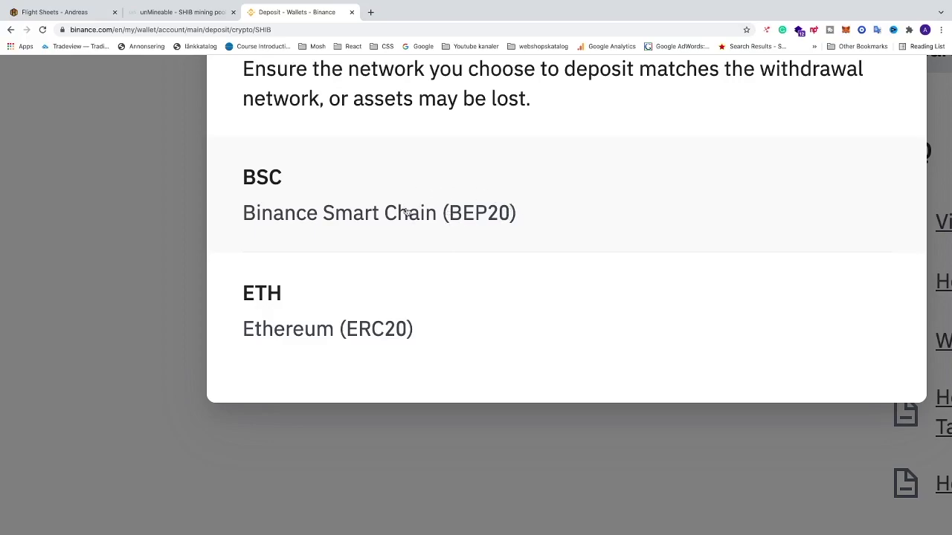
left_click(185, 13)
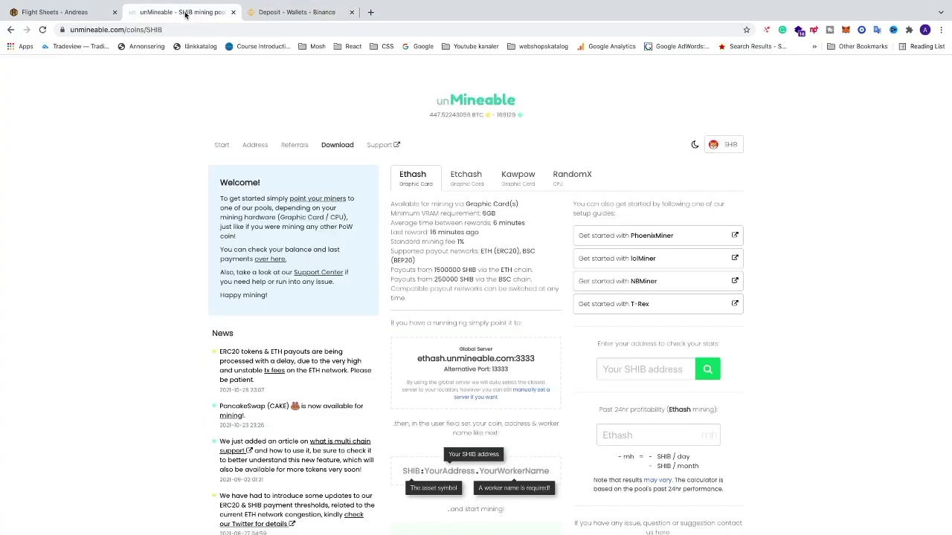
Open the SHIB address dashboard and compare ERC20 (1500000) versus BEP20 (250000) payout thresholds
left_click(253, 147)
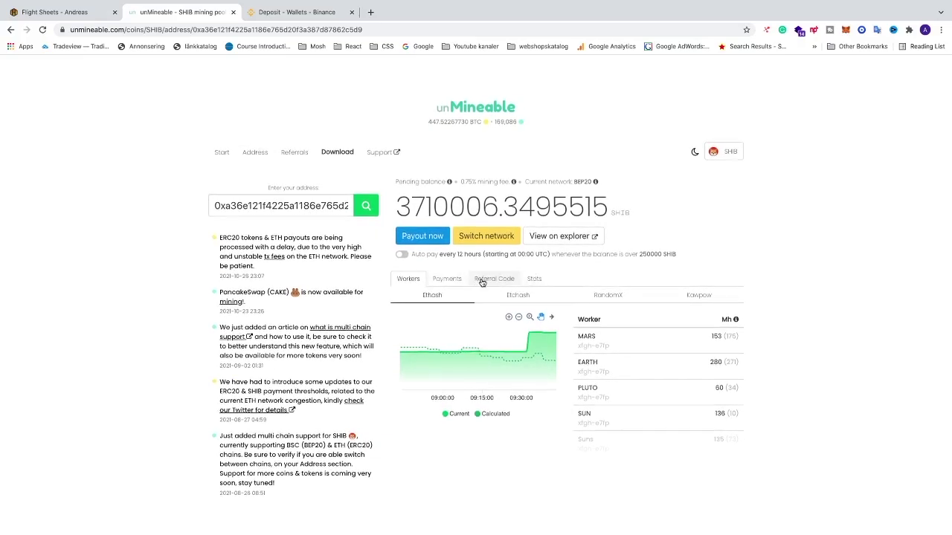
left_click(473, 242)
scroll(527, 367, "up", 5)
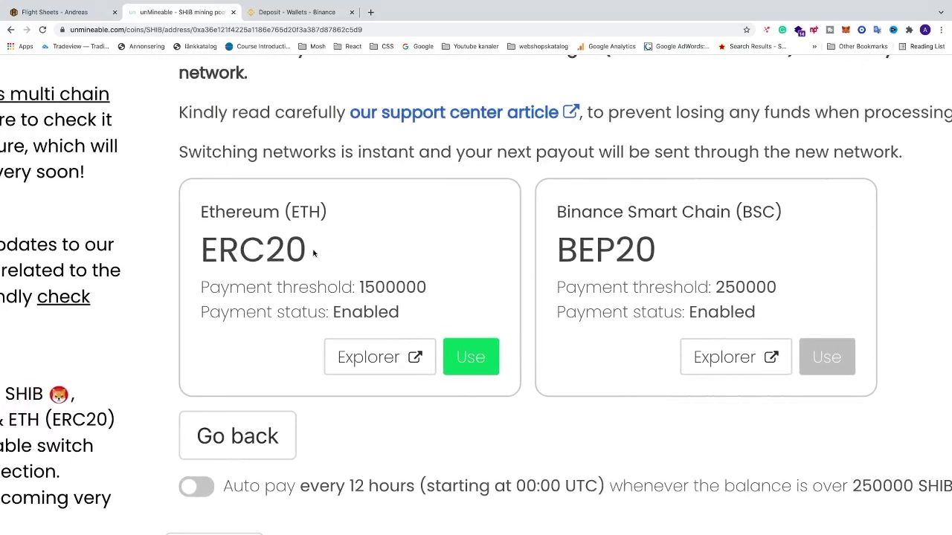
left_click_drag(201, 252, 271, 256)
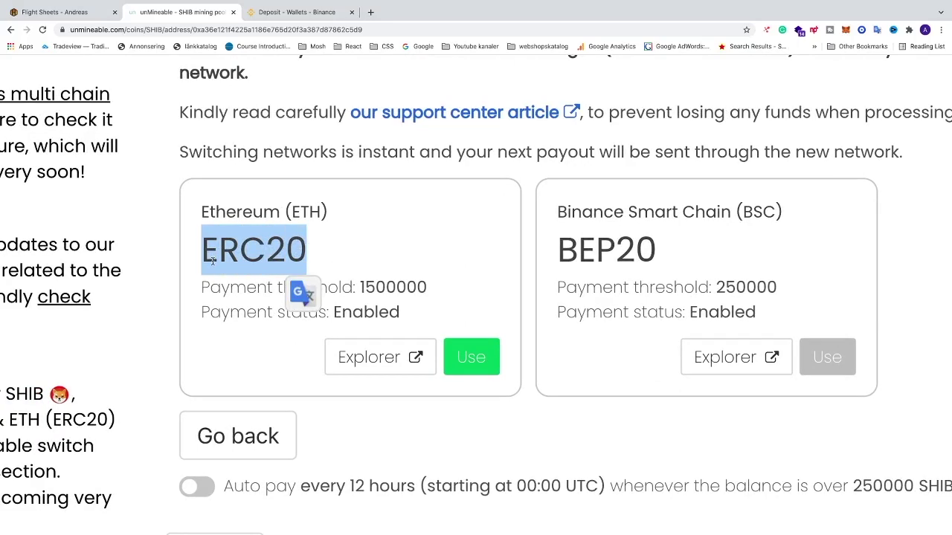
left_click(340, 258)
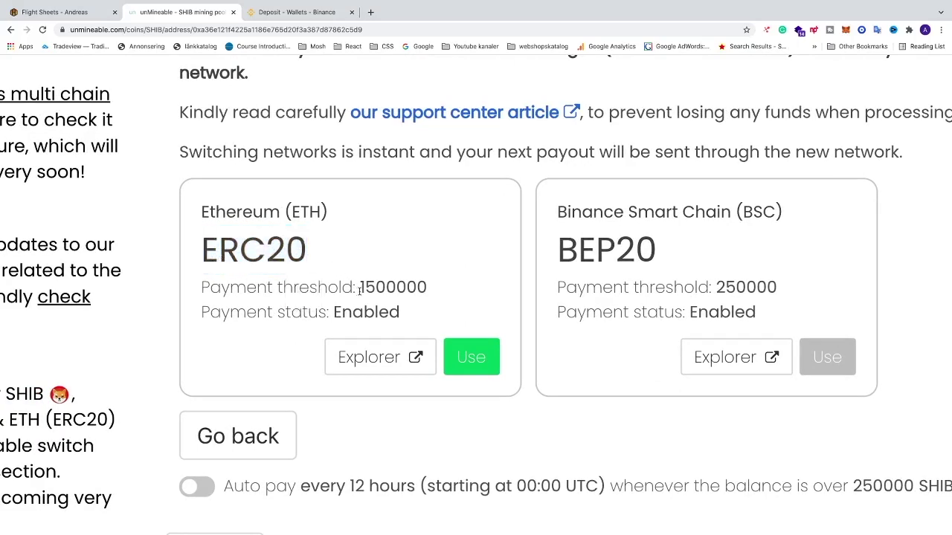
left_click_drag(360, 291, 426, 289)
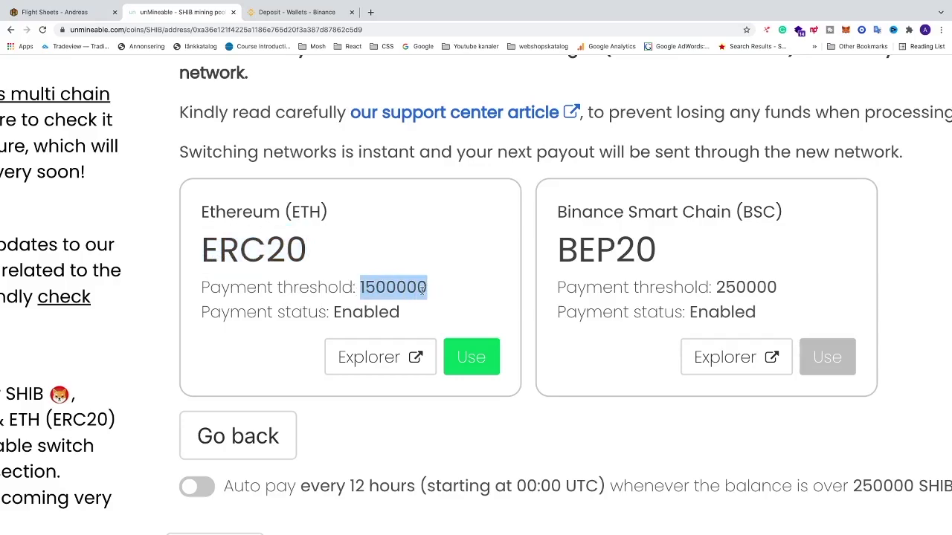
left_click(432, 293)
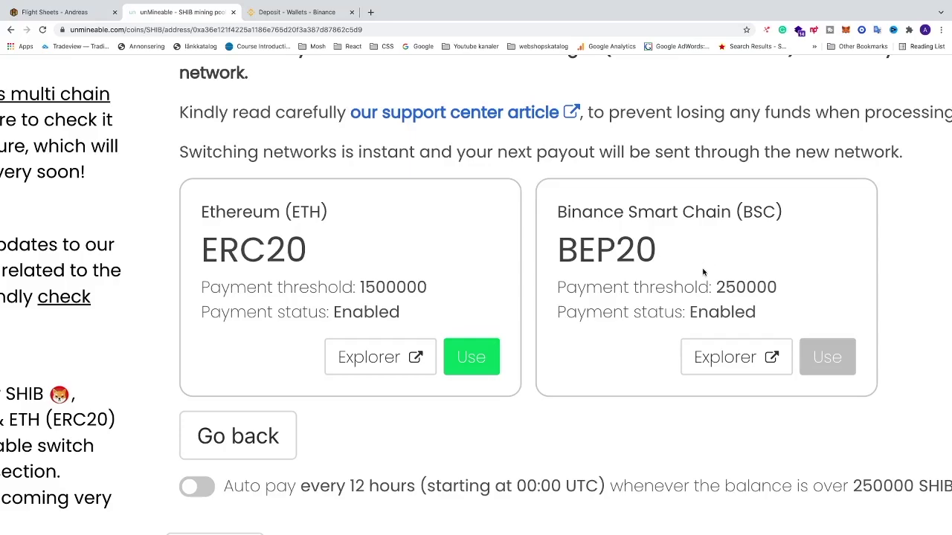
Pick BSC Binance Smart Chain (BEP20) for the SHIB deposit and copy its address
left_click(274, 14)
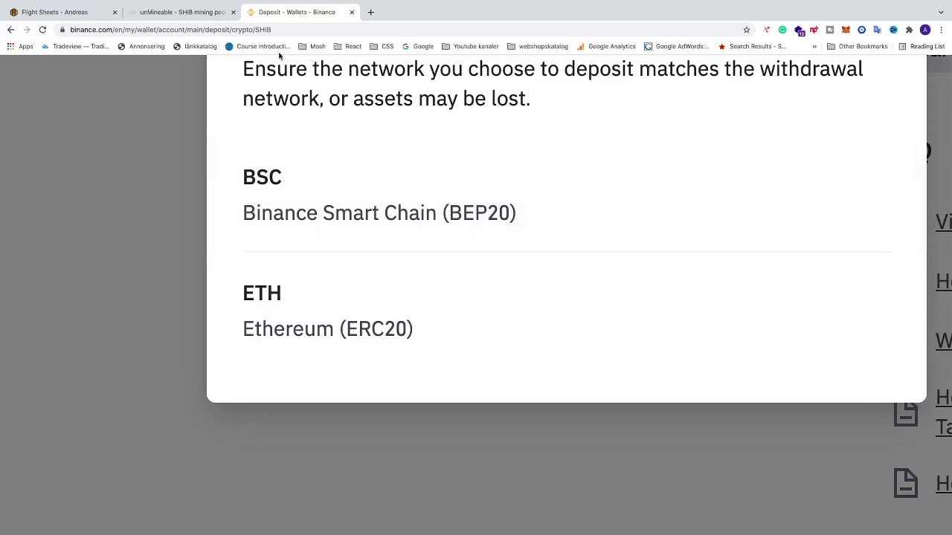
left_click(199, 15)
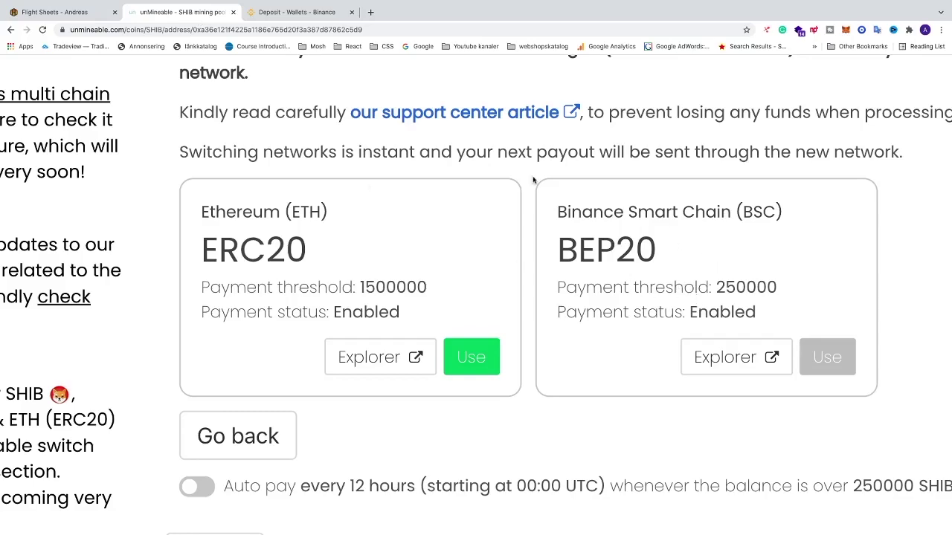
left_click(290, 14)
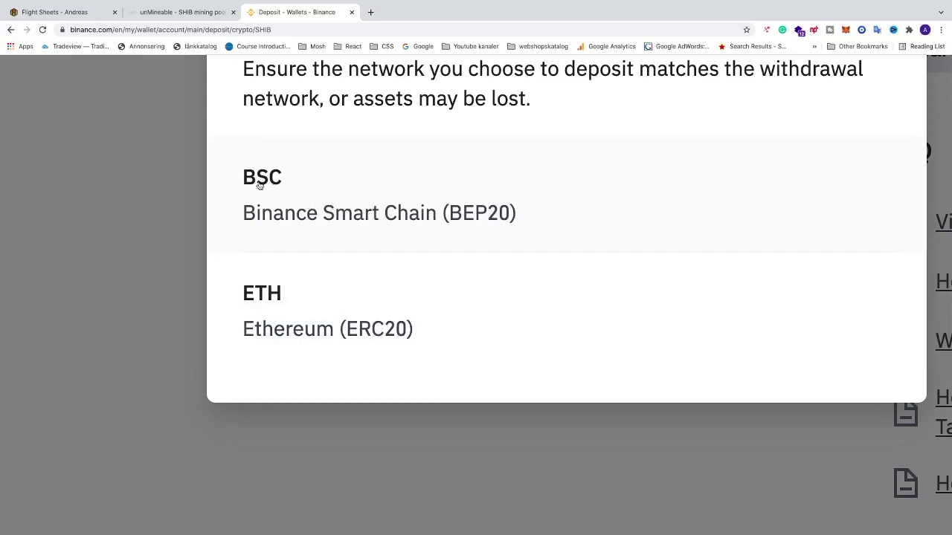
left_click(304, 187)
left_click(705, 295)
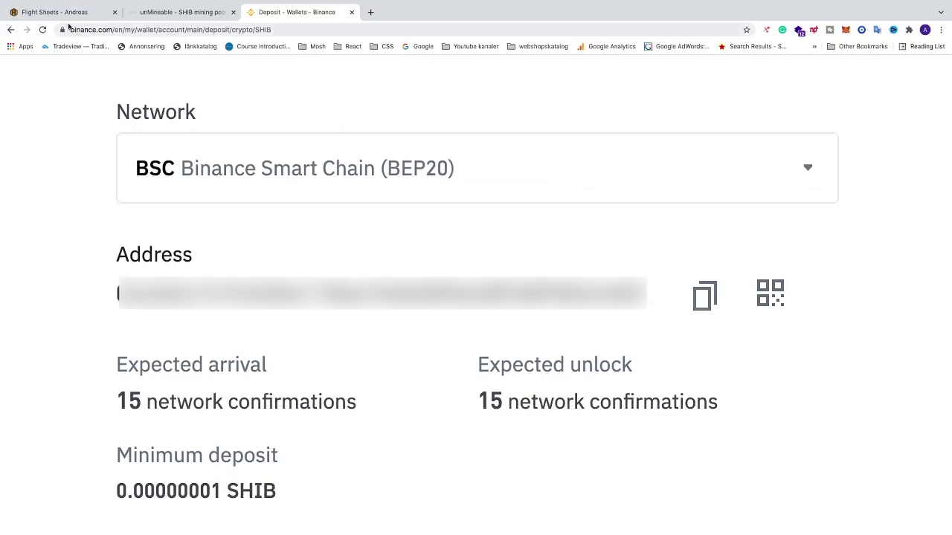
Paste the Binance deposit address into the new wallet and name it 'SHIBA INU WALLET'
left_click(62, 13)
left_click(280, 345)
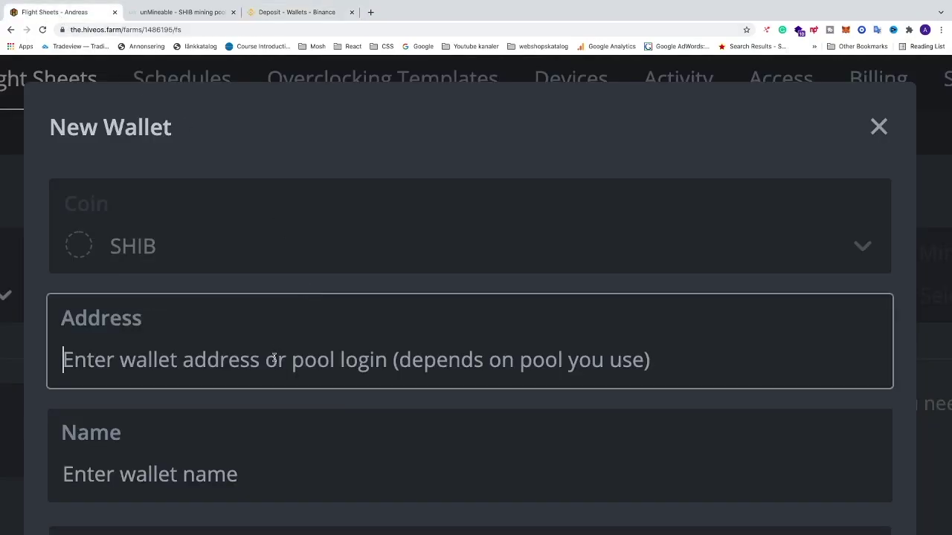
key("ctrl+v")
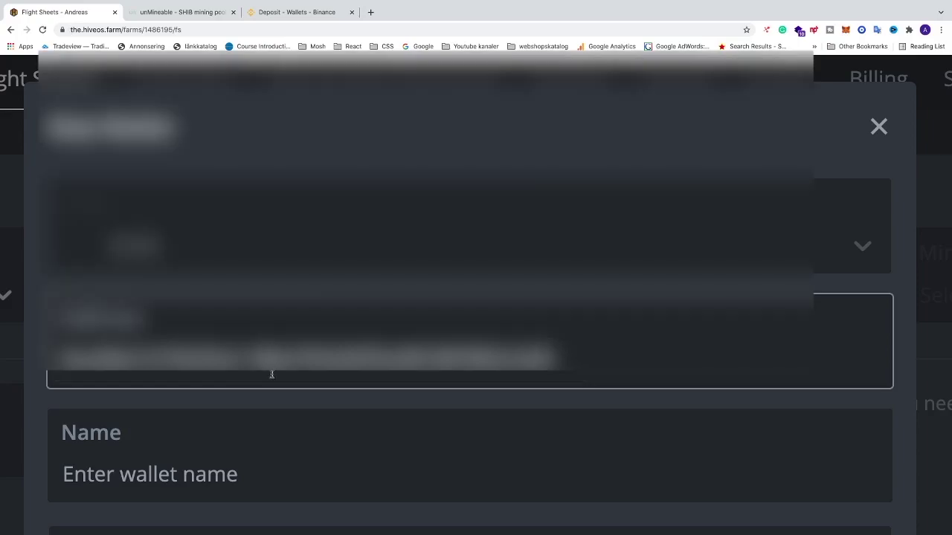
scroll(270, 374, "down", 2)
left_click(244, 414)
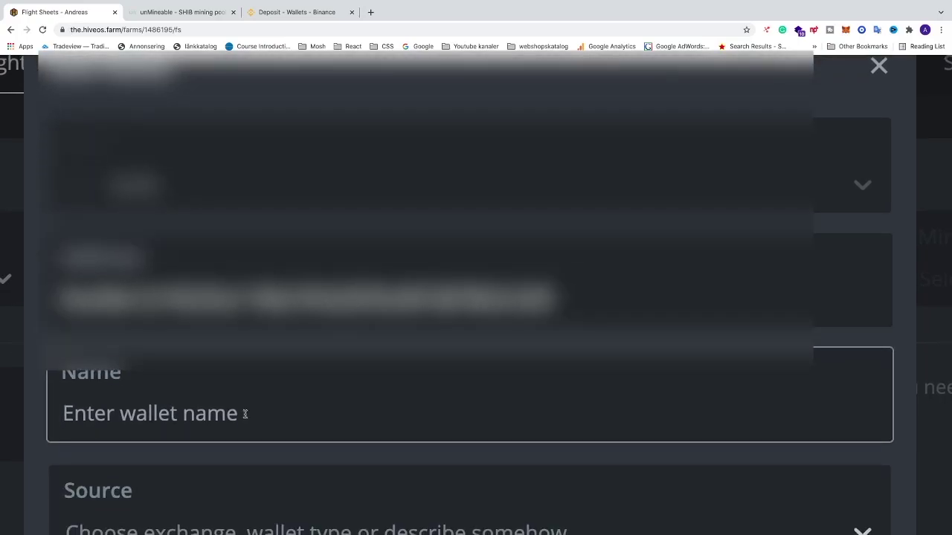
type("SHIBA INU WALLET")
Set the wallet source to binance, save it as a global wallet, and create it
scroll(226, 306, "down", 4)
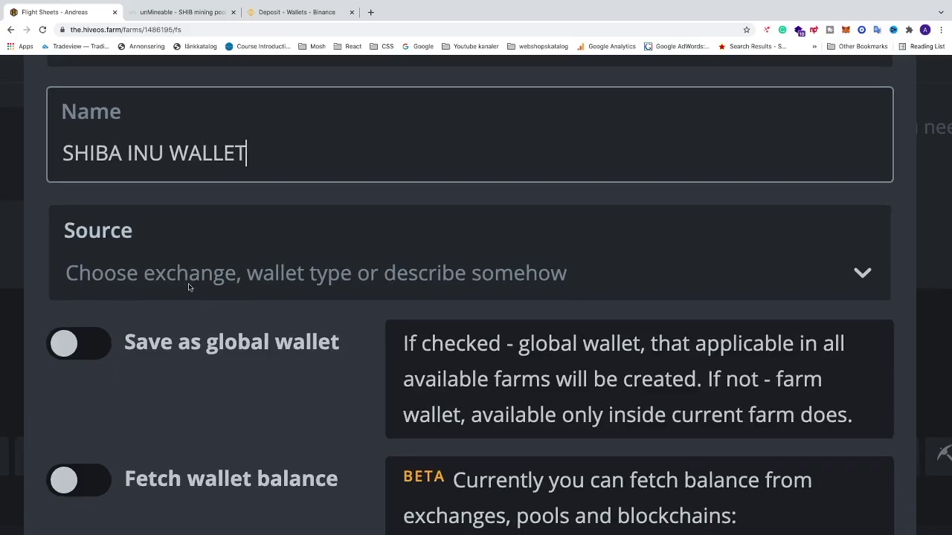
left_click(213, 278)
scroll(191, 439, "down", 10)
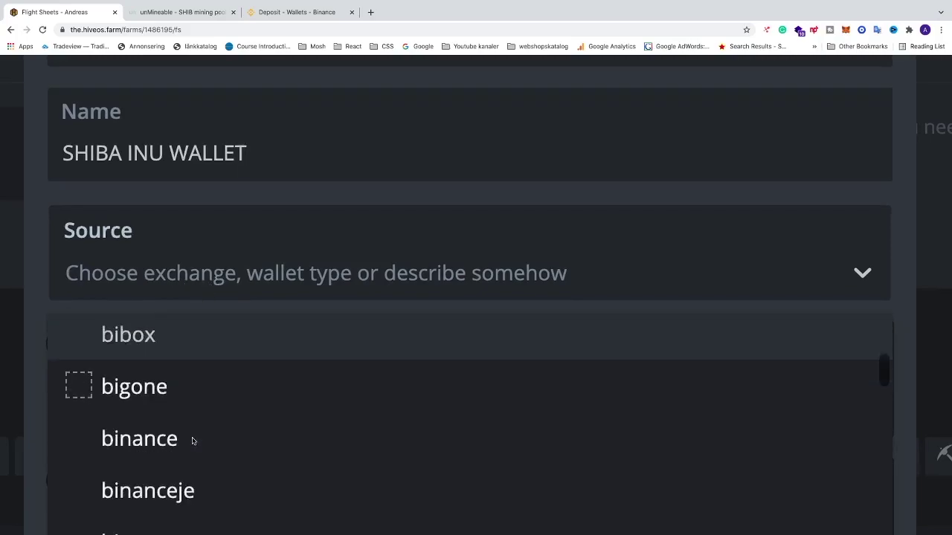
scroll(196, 443, "up", 2)
scroll(196, 443, "up", 1)
left_click(191, 371)
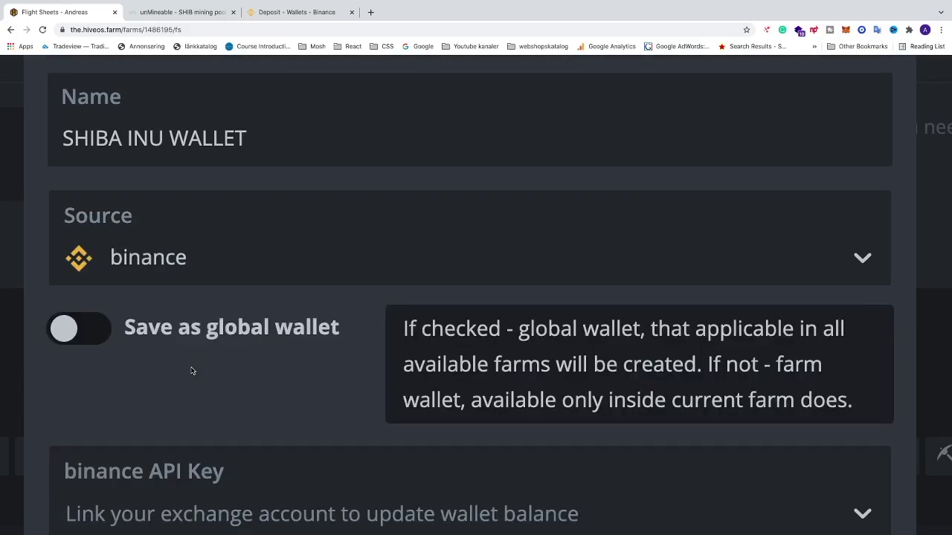
scroll(200, 380, "down", 1)
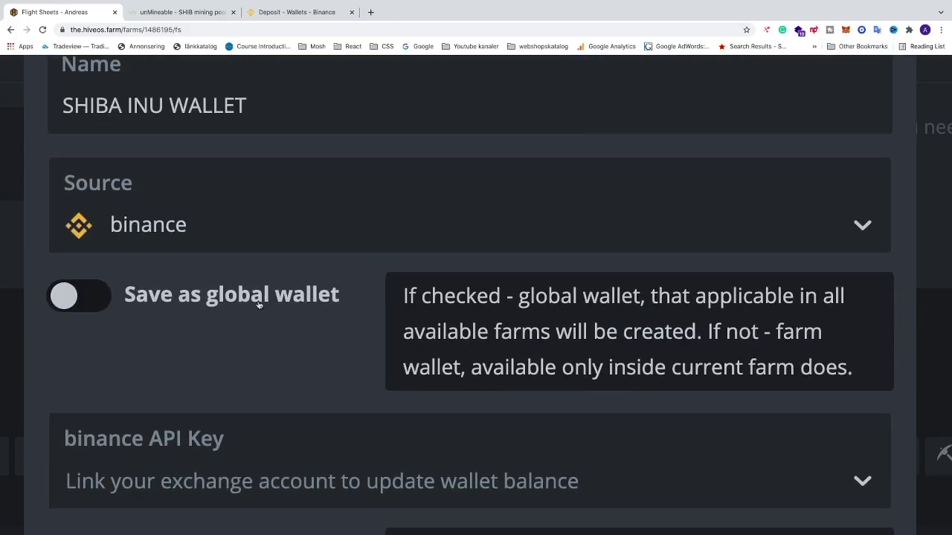
left_click(74, 303)
scroll(754, 418, "down", 4)
scroll(755, 419, "right", 1)
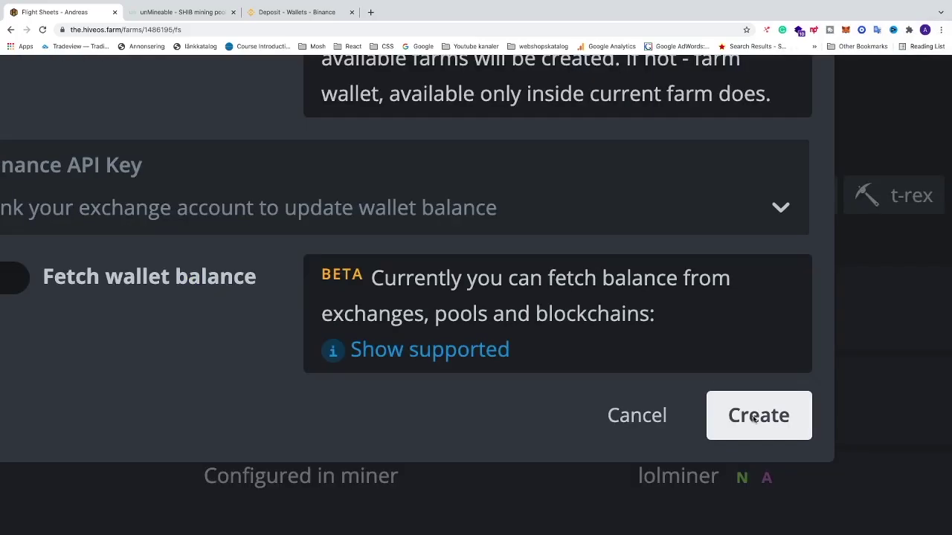
left_click(754, 418)
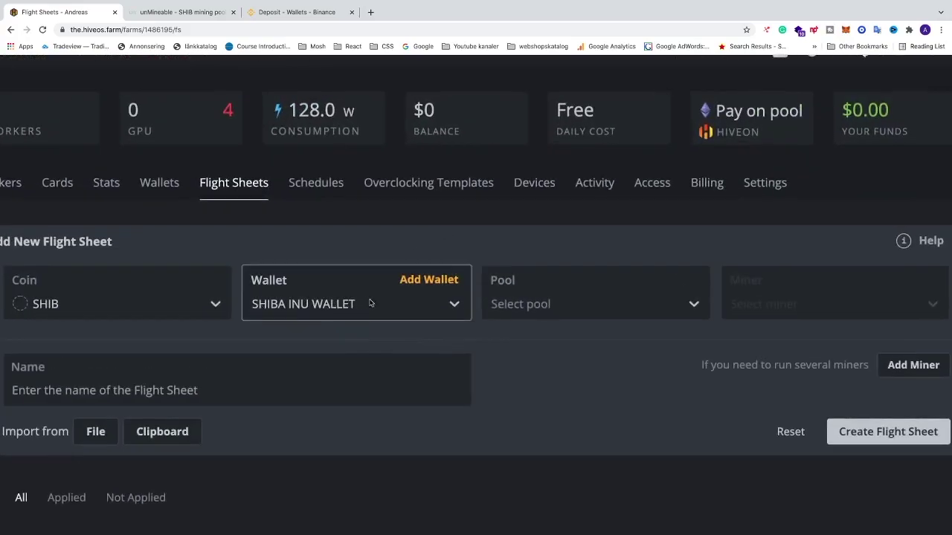
Set the flight sheet's pool to 'configure in miner'
scroll(370, 304, "right", 3)
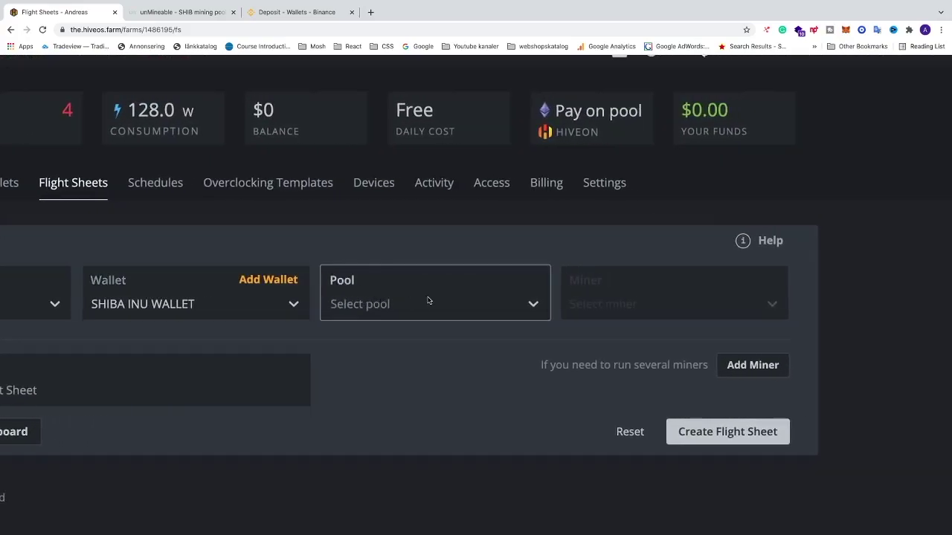
left_click(513, 303)
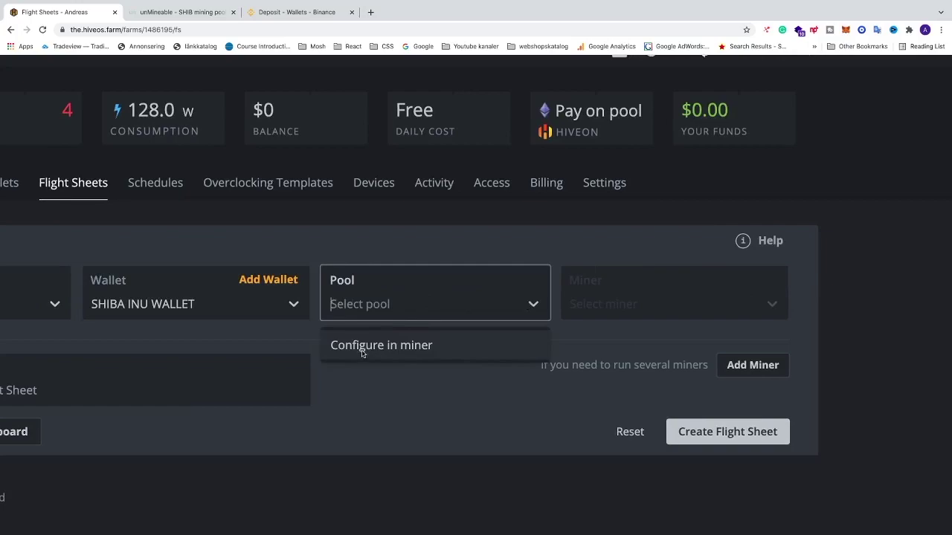
left_click(384, 345)
scroll(441, 346, "right", 3)
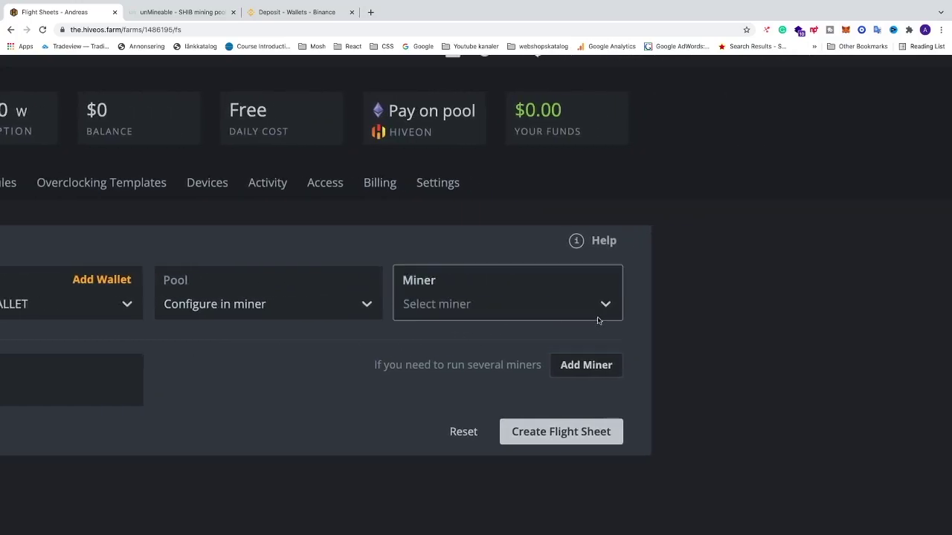
Select T-Rex Miner as the flight sheet's miner
left_click(605, 307)
scroll(521, 442, "down", 5)
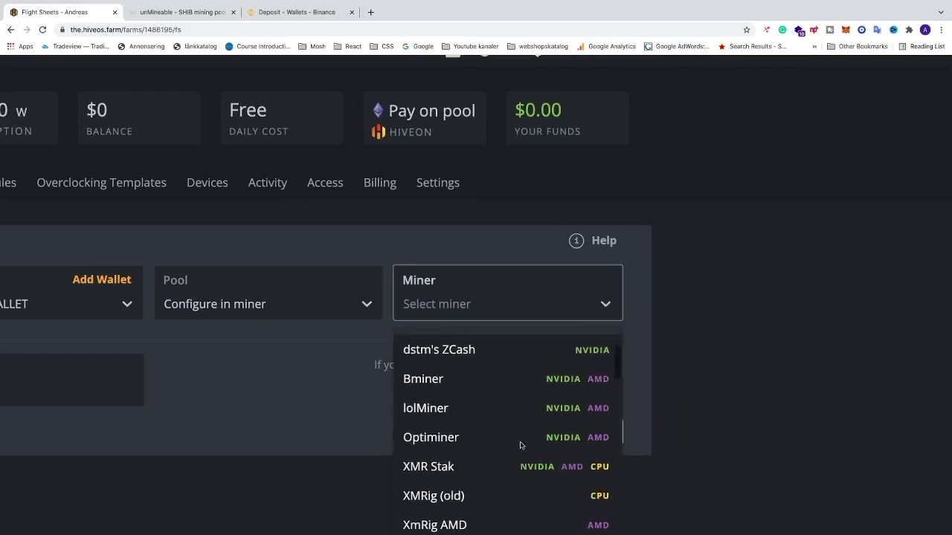
scroll(521, 444, "down", 2)
scroll(521, 445, "up", 5)
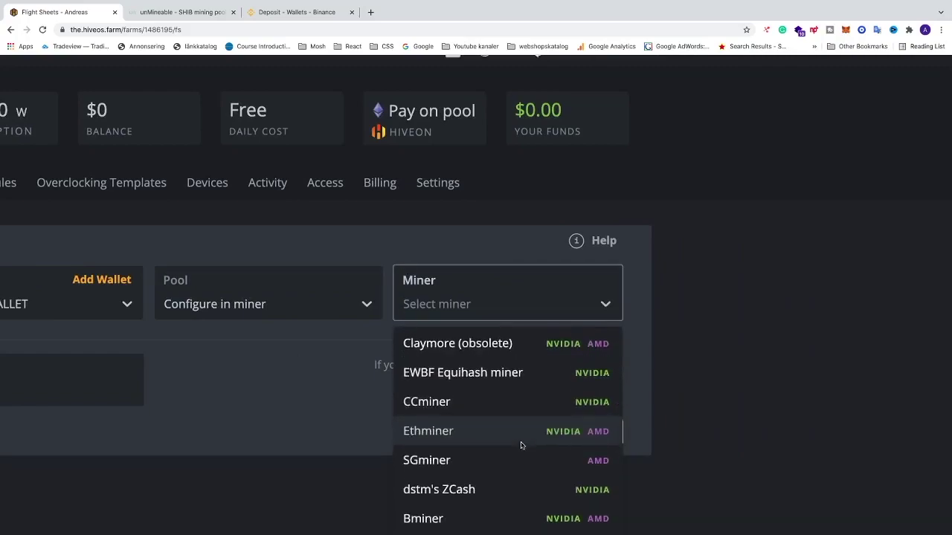
scroll(520, 445, "down", 1)
scroll(515, 443, "up", 2)
scroll(520, 431, "down", 4)
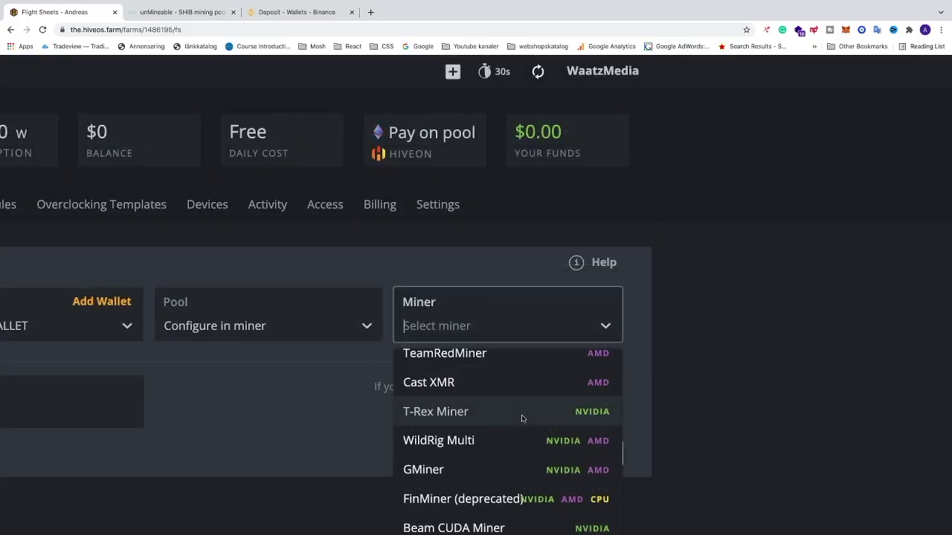
scroll(522, 419, "up", 4)
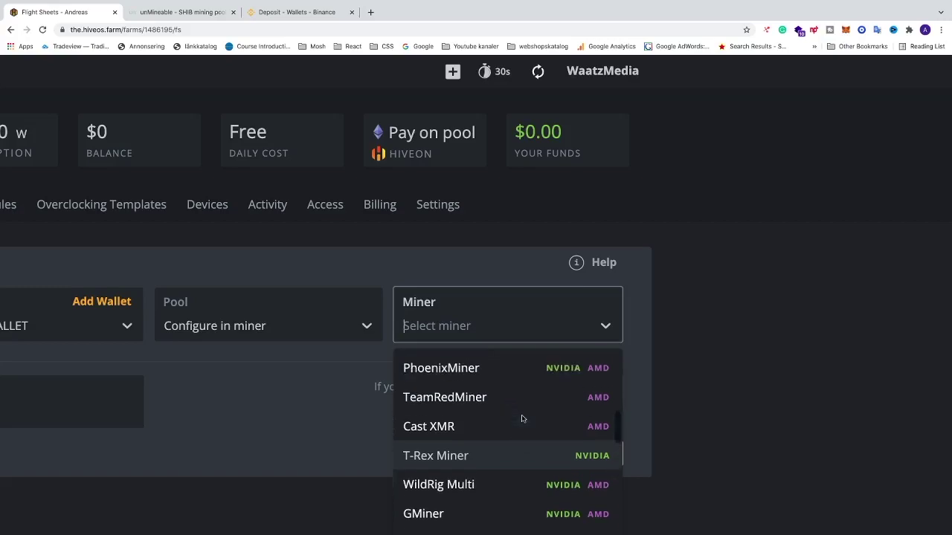
scroll(498, 411, "up", 1)
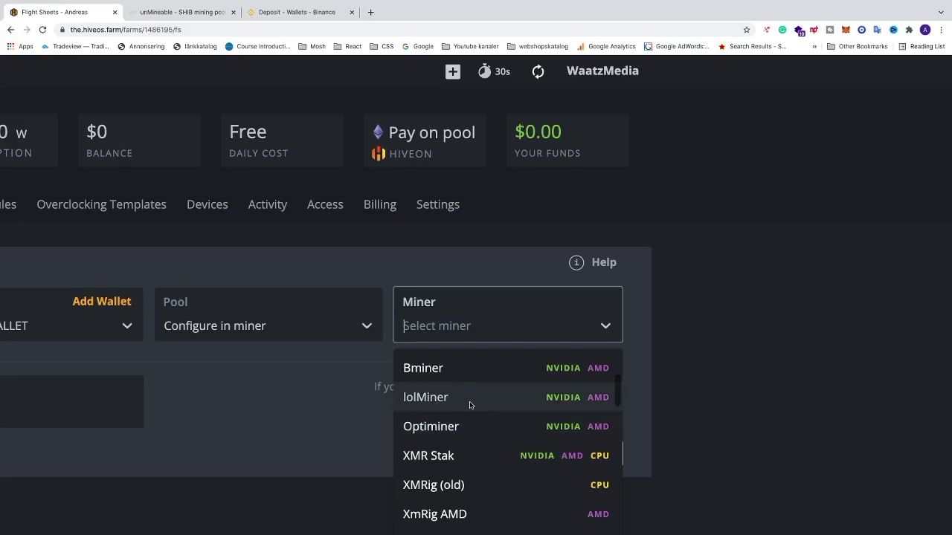
scroll(468, 409, "down", 5)
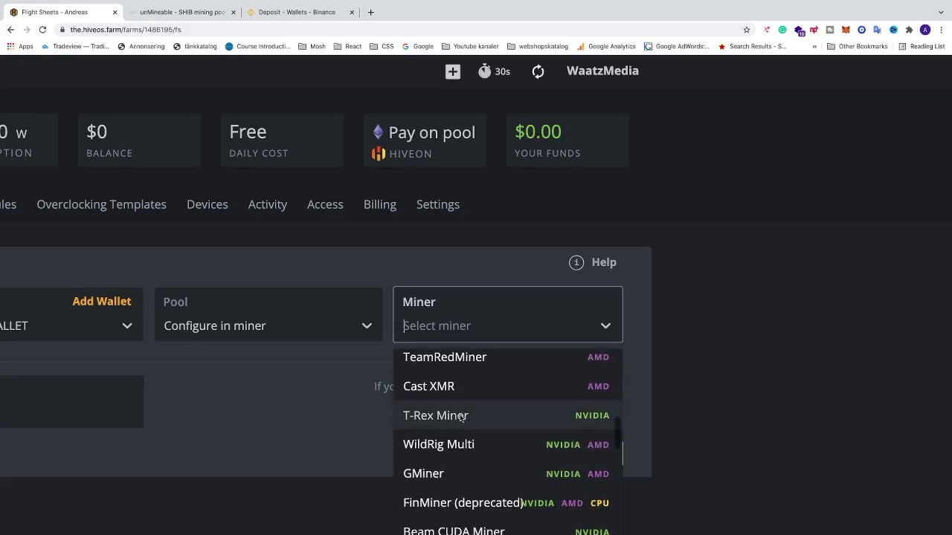
left_click(451, 418)
scroll(285, 389, "down", 1)
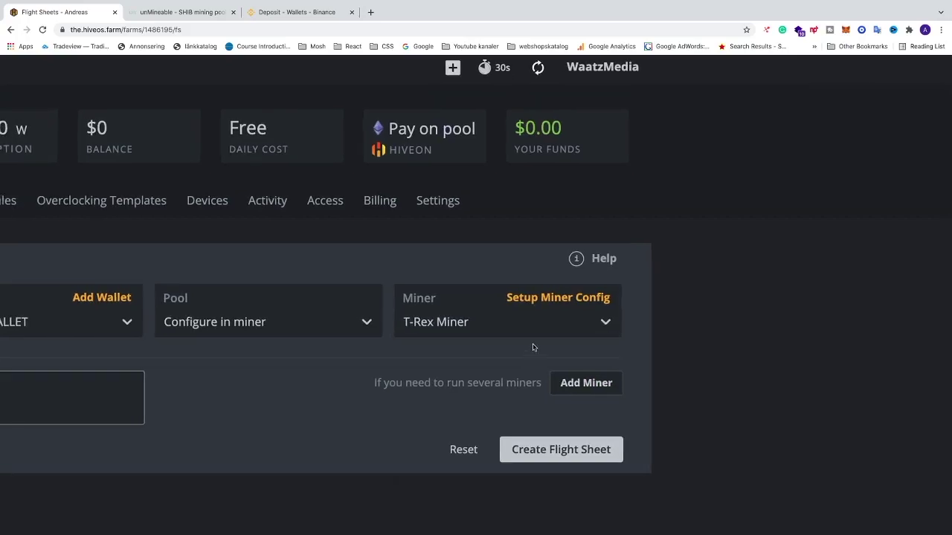
left_click(551, 302)
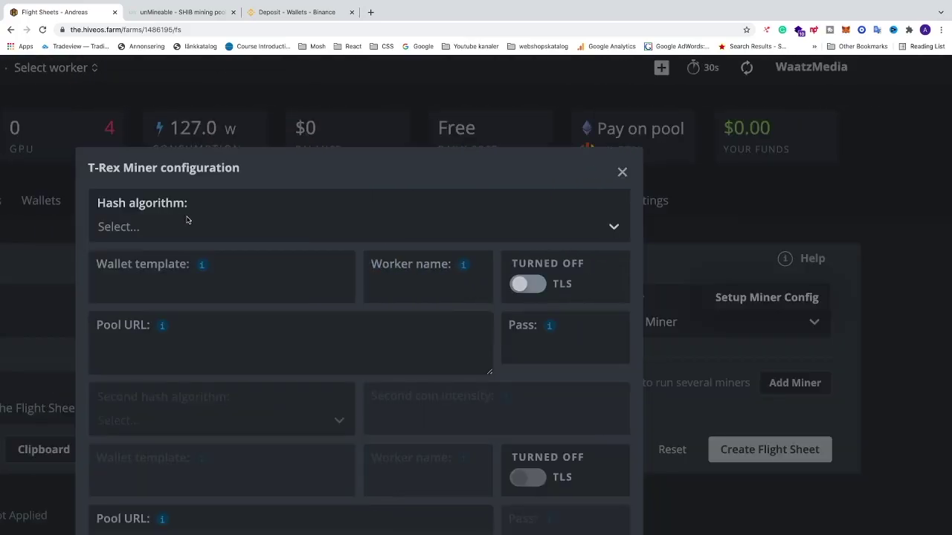
Choose ethash as the T-Rex Miner hash algorithm
left_click(188, 228)
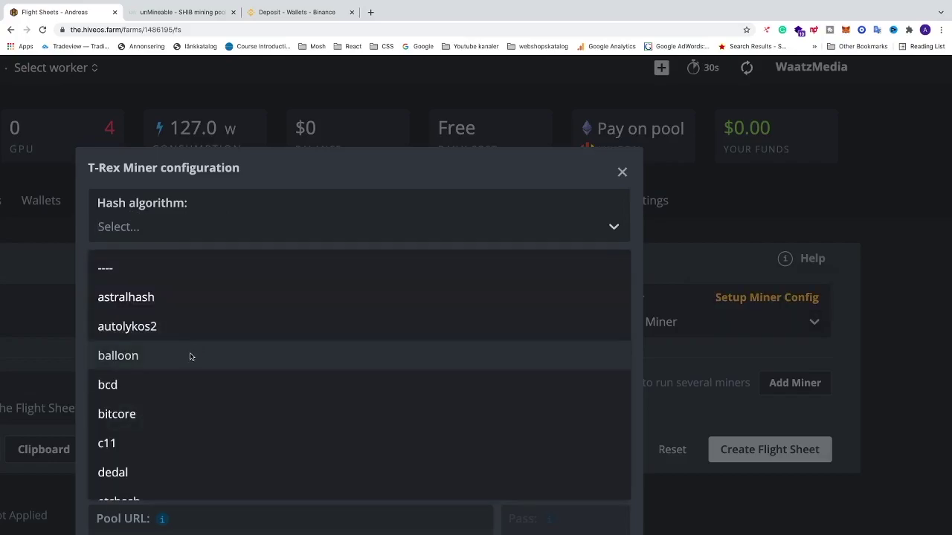
scroll(197, 359, "down", 4)
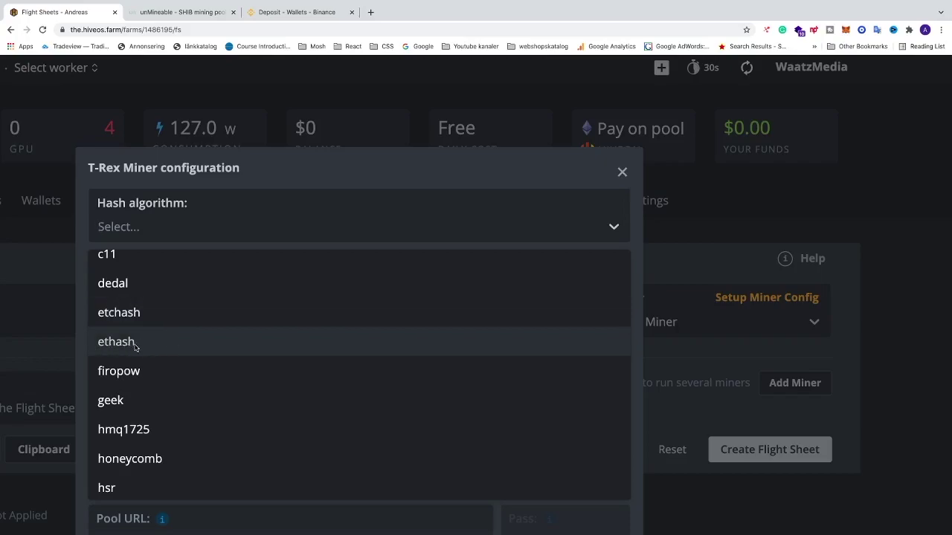
left_click(137, 343)
left_click(163, 288)
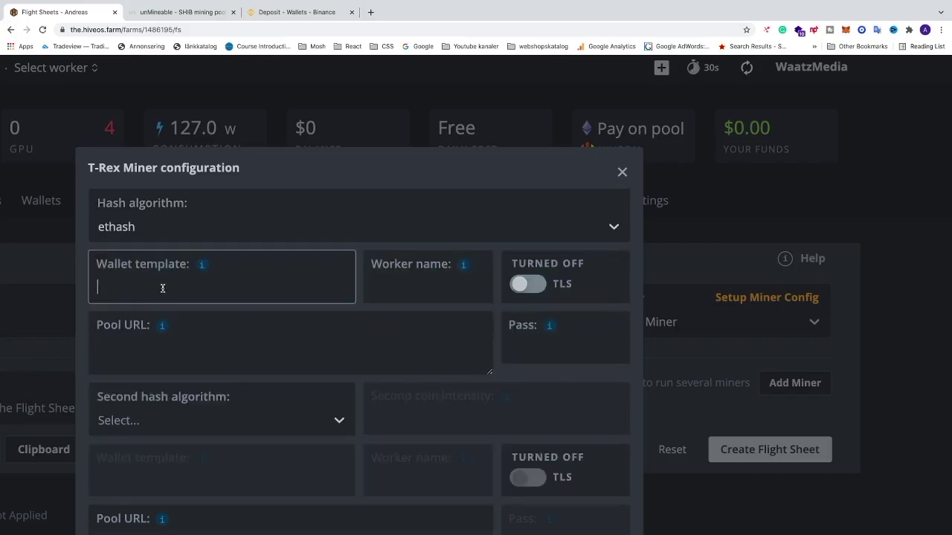
left_click(175, 16)
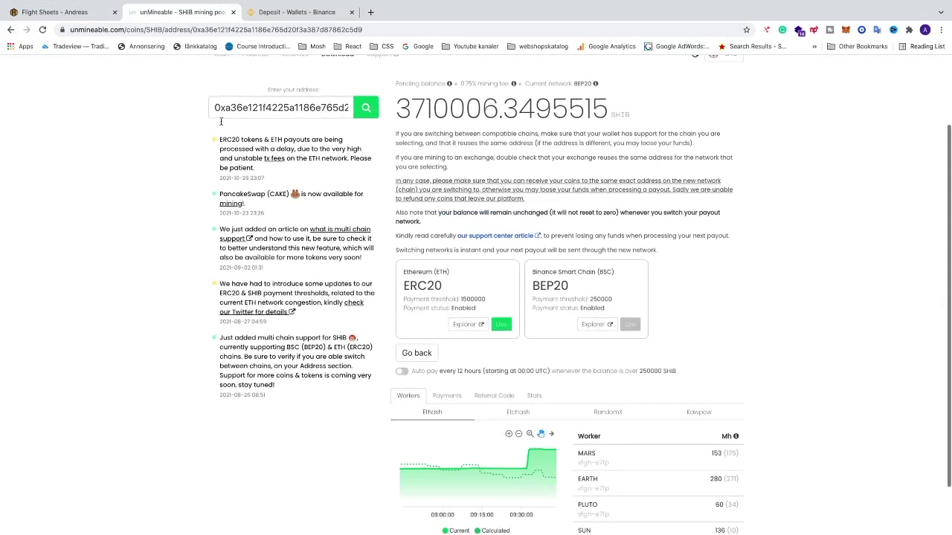
Bring up unMineable's SHIB page with server ethash.unmineable.com:3333 and the SHIB:YourAddress.YourWorkerName user format
left_click(221, 146)
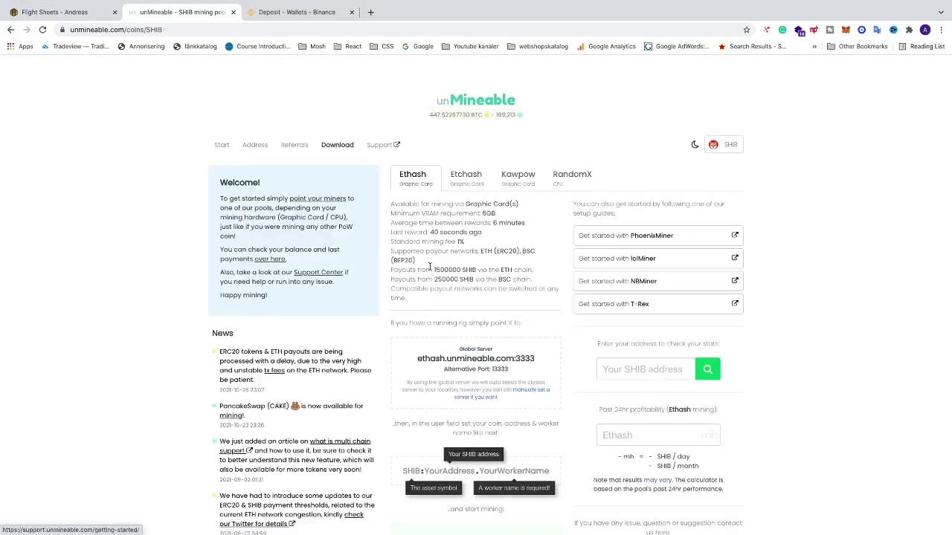
scroll(461, 268, "down", 3)
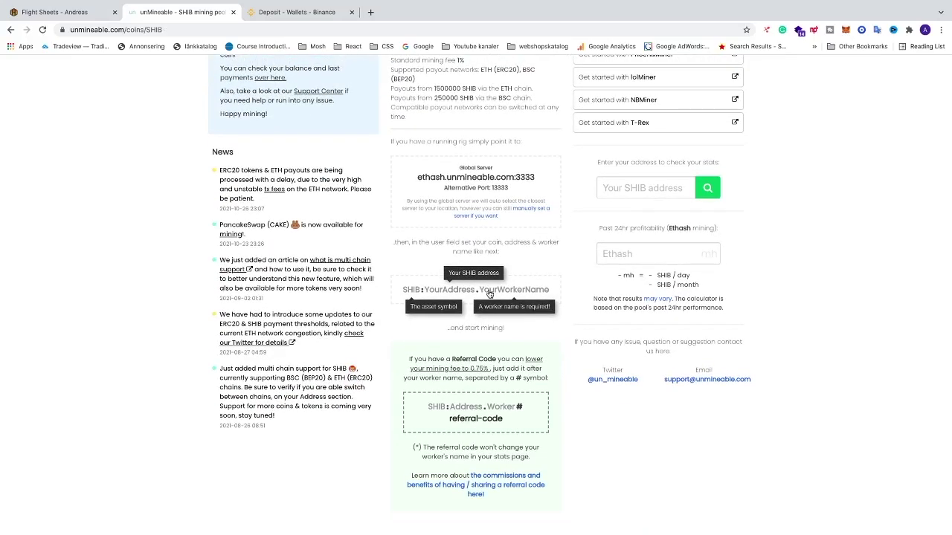
scroll(478, 285, "up", 5)
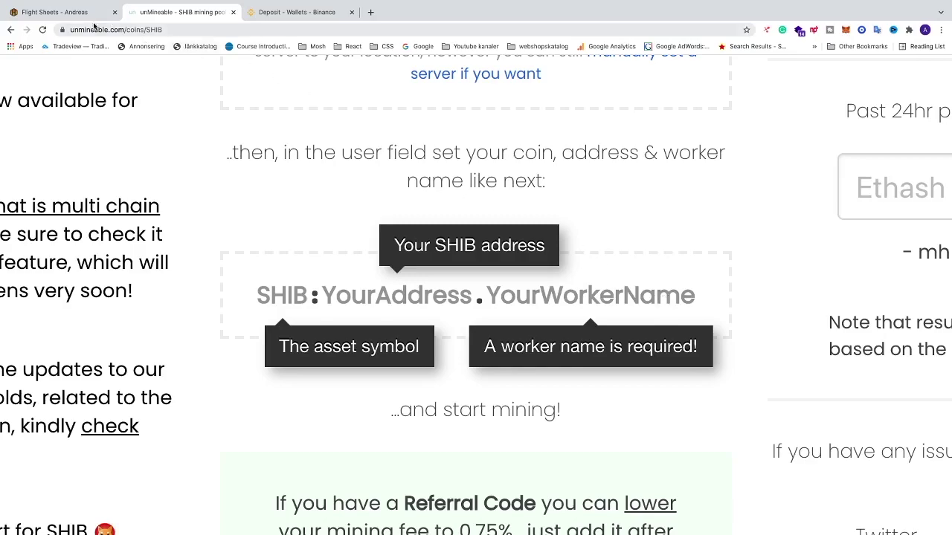
Build the T-Rex wallet template as SHIB:%WAL%.%WORKER_NAME%# using the template variables
left_click(71, 13)
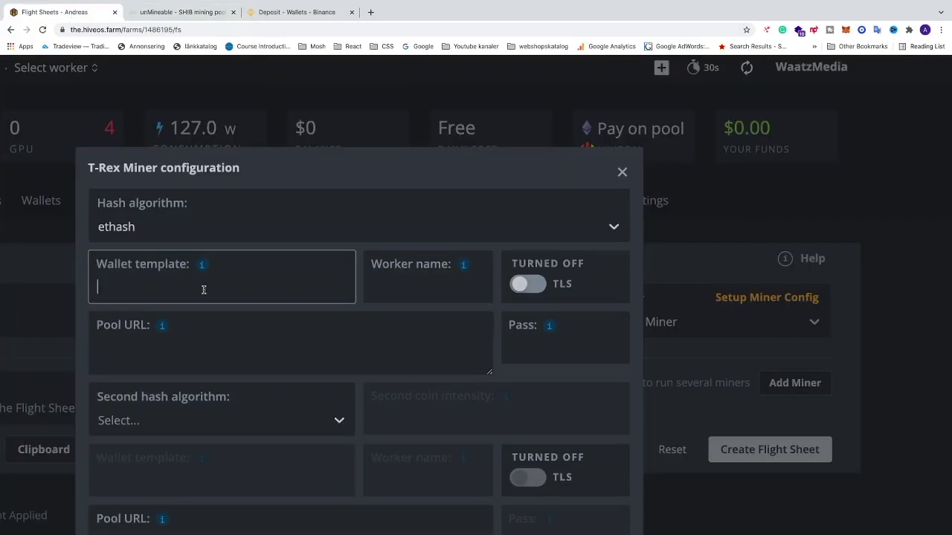
type("SHIB:")
mouse_move(202, 268)
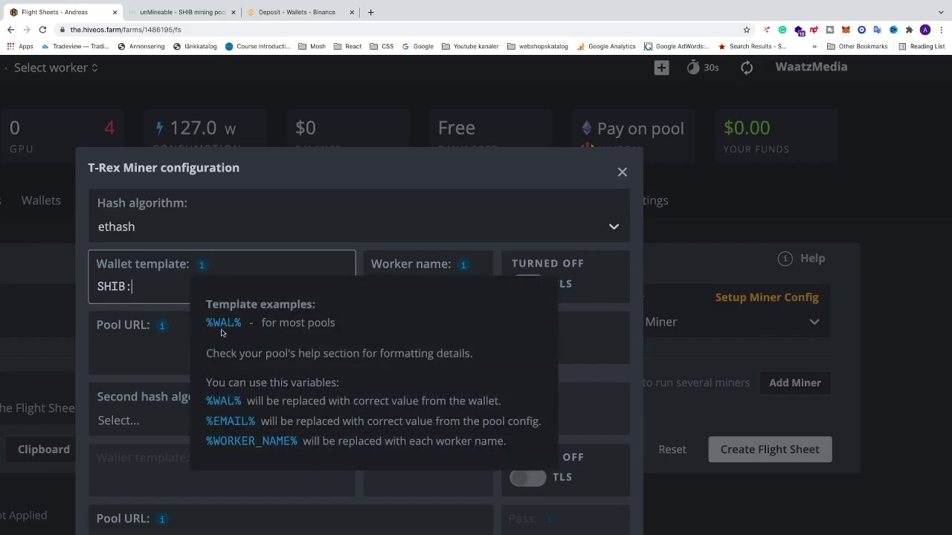
left_click(220, 403)
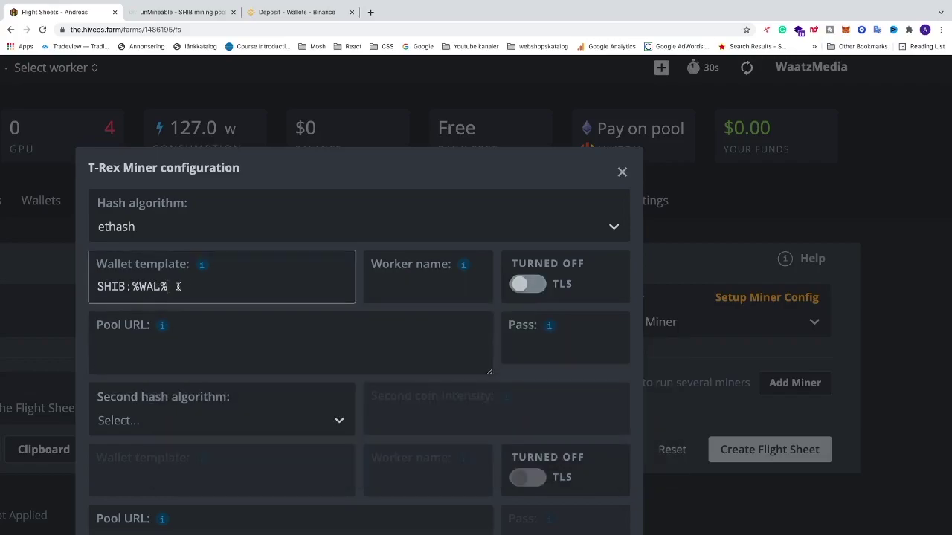
type(".")
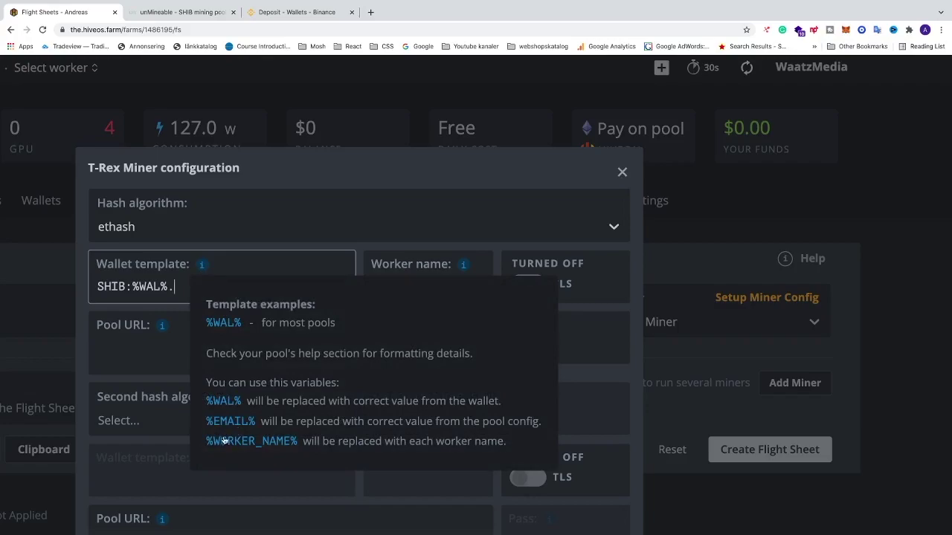
left_click(239, 443)
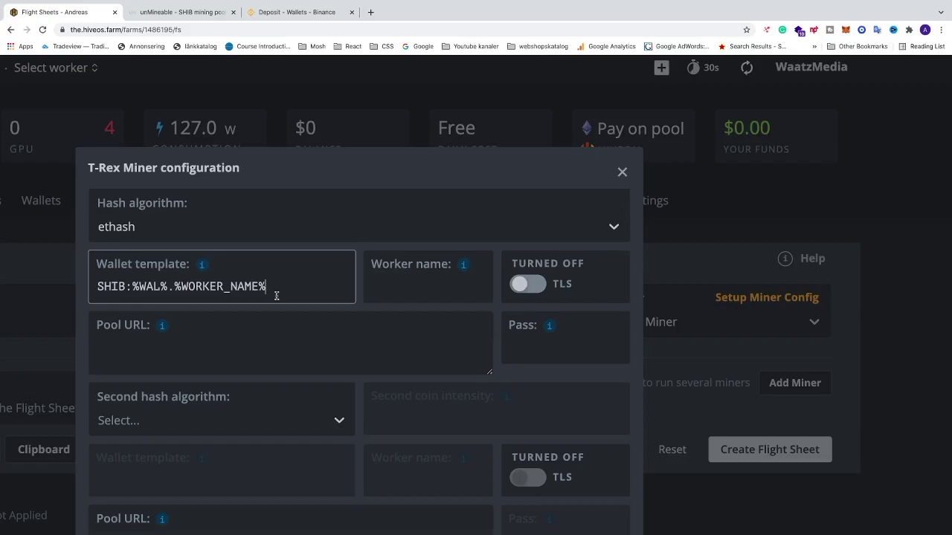
type("#")
Copy the account's referral code from unMineable's Referral Code page and go back to Hive OS
left_click(182, 12)
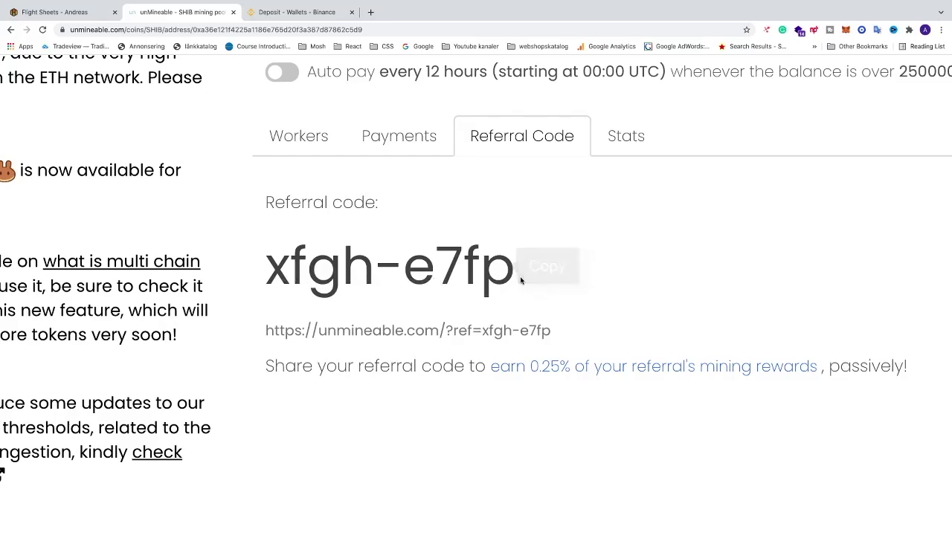
left_click_drag(265, 270, 501, 275)
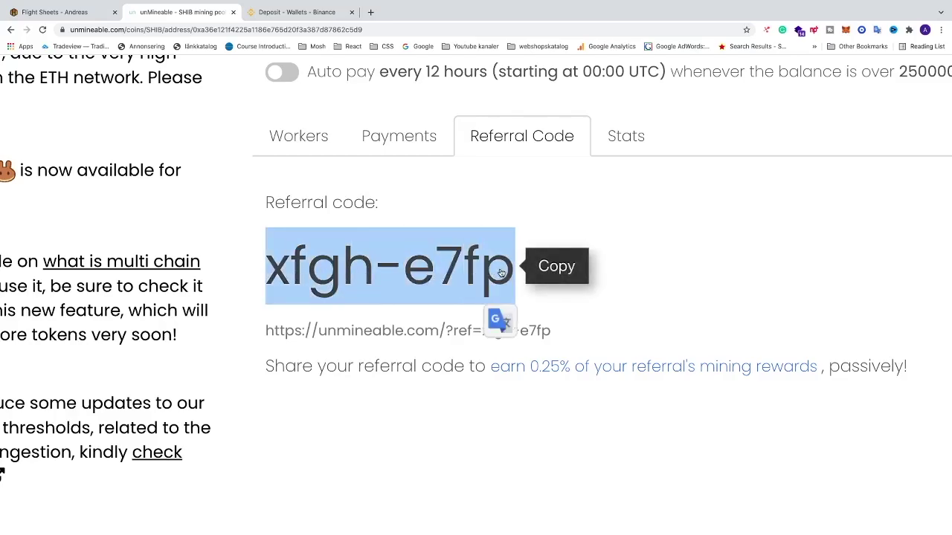
right_click(468, 269)
left_click(487, 290)
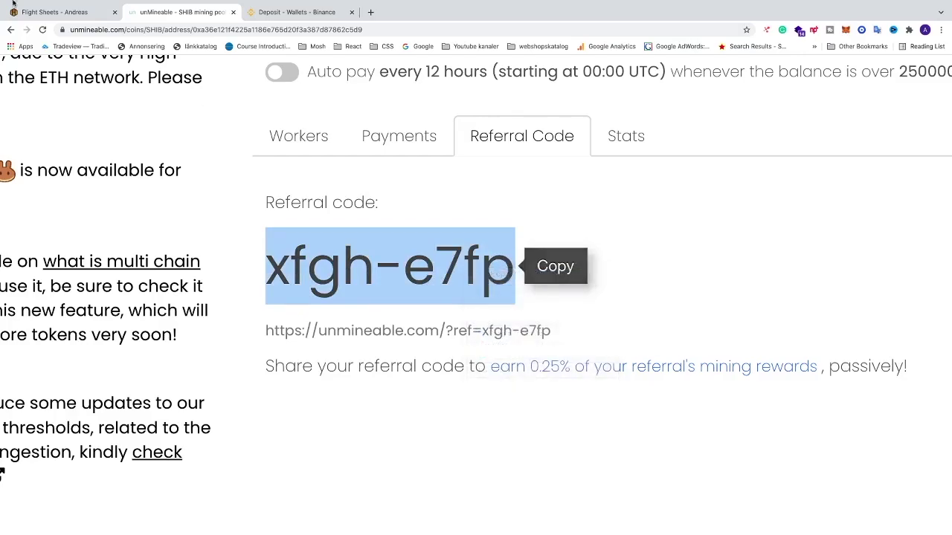
left_click(46, 12)
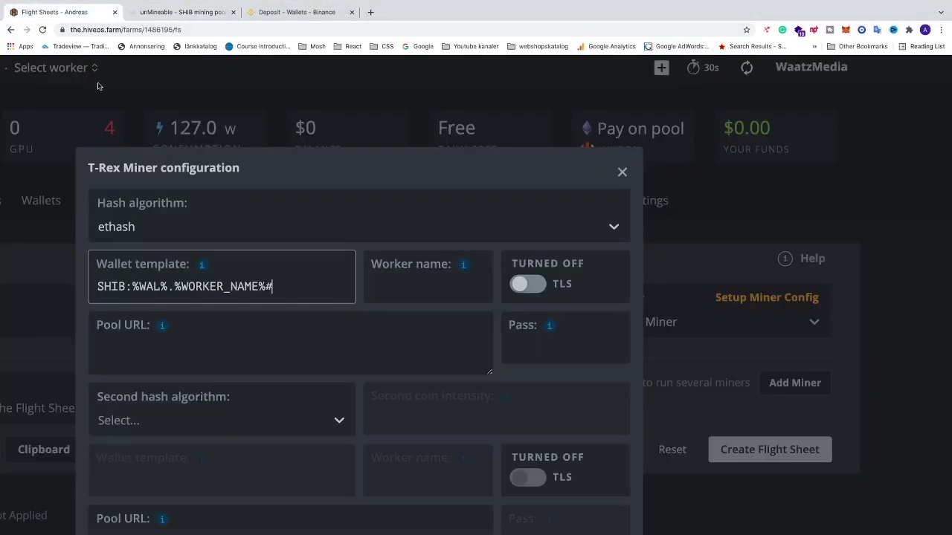
Paste the referral code after the # at the end of the T-Rex wallet template
left_click(287, 279)
key("ctrl+v")
double_click(268, 287)
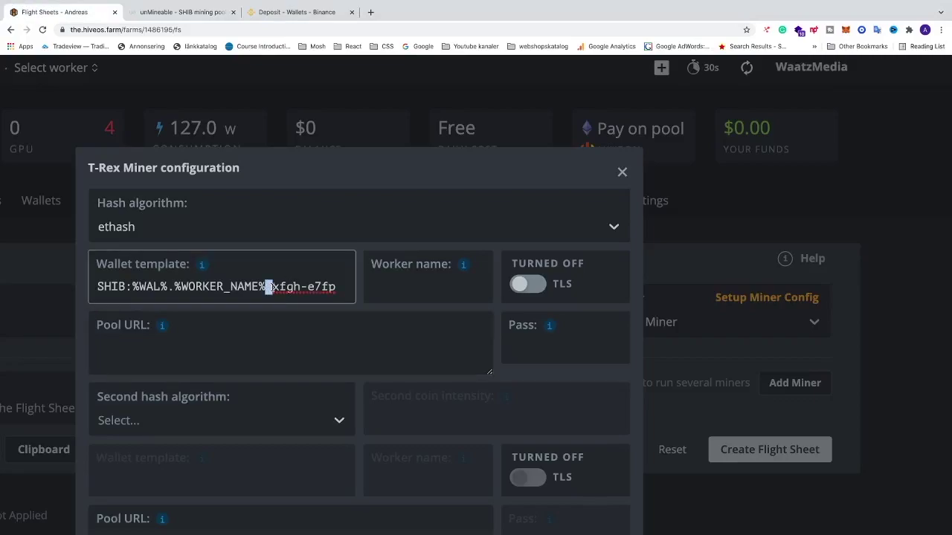
left_click(276, 295)
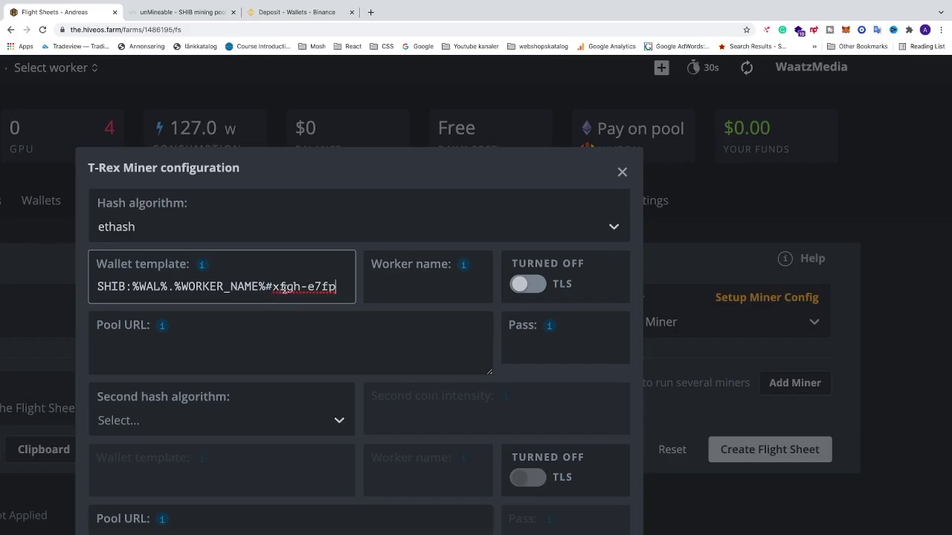
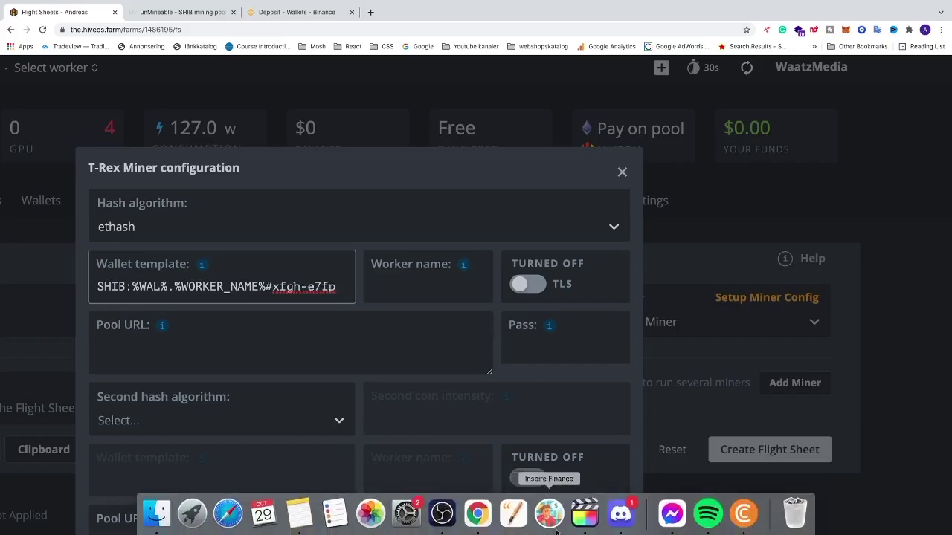
In Discord, open the #shiba-inu channel's full topic and select its Hiveos wallet template text
left_click(620, 517)
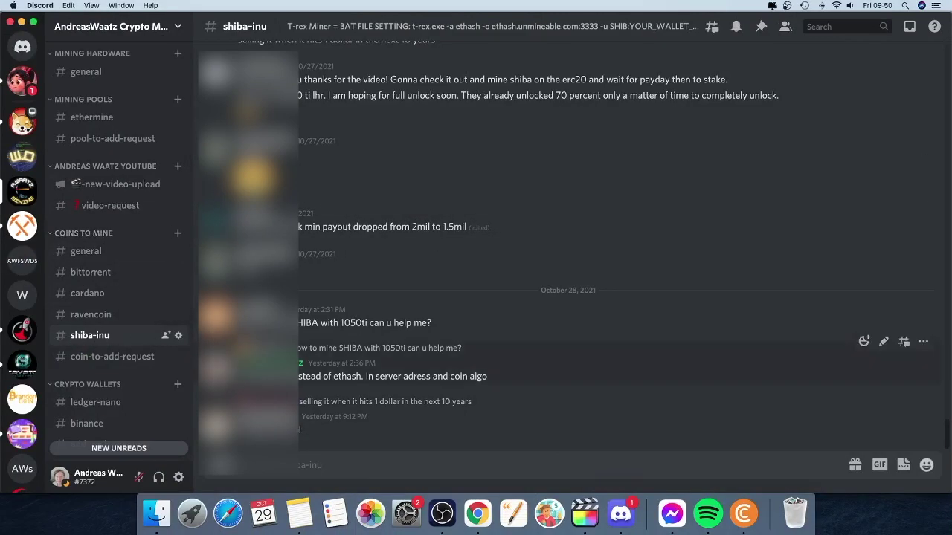
left_click(519, 28)
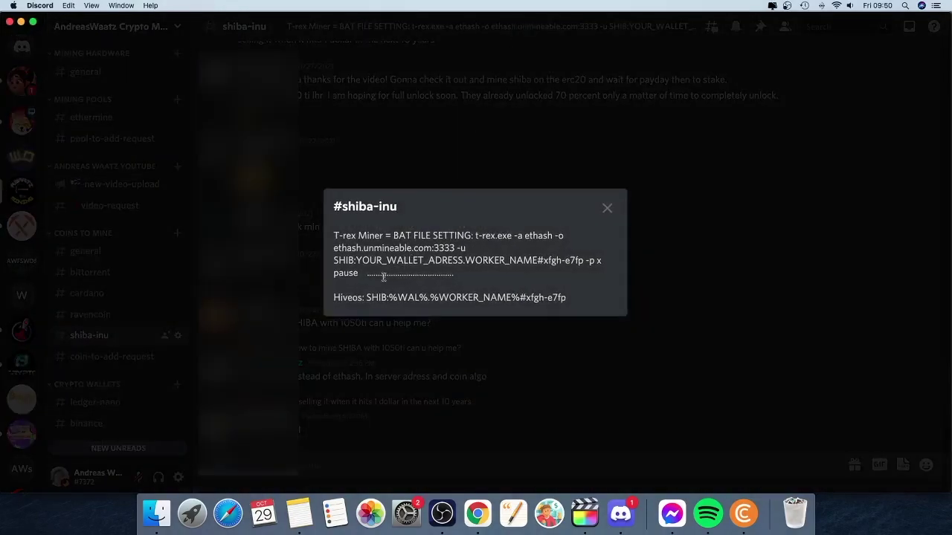
left_click_drag(365, 298, 571, 303)
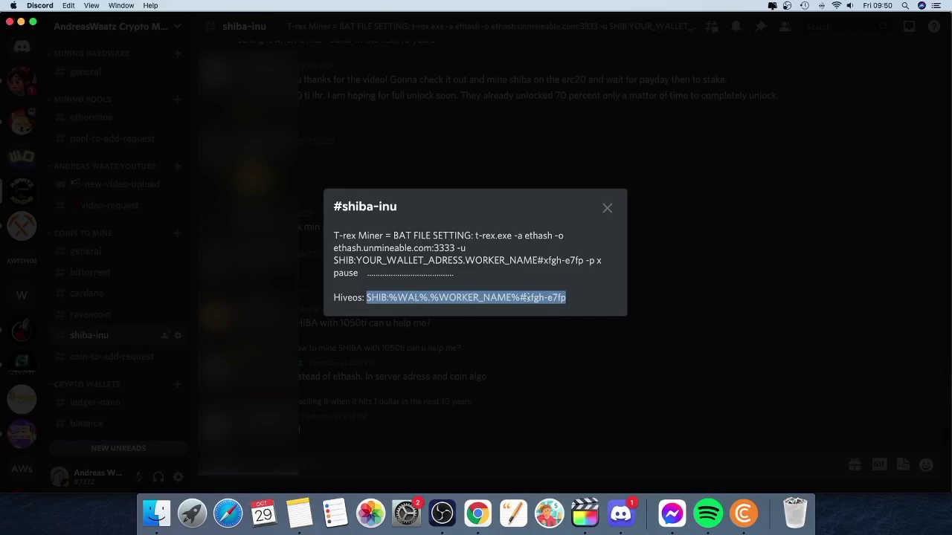
key("Escape")
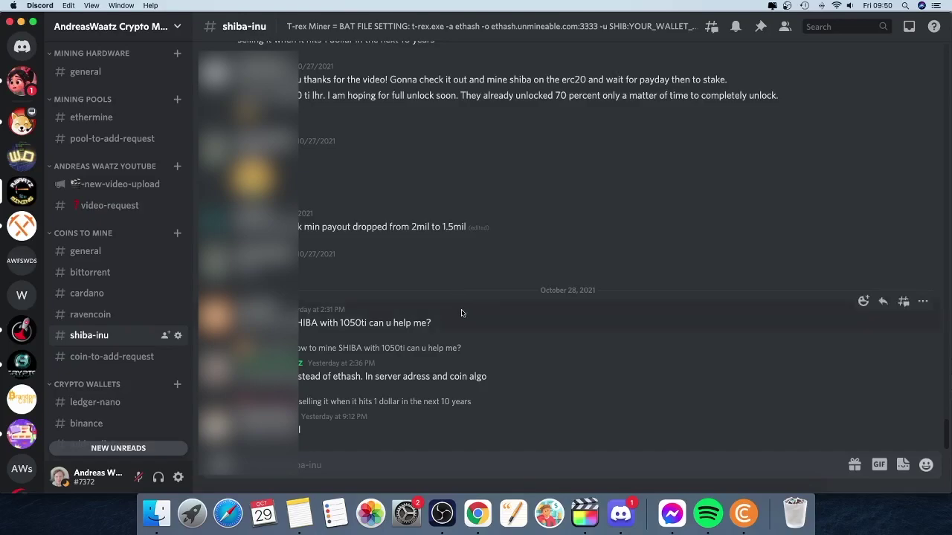
left_click(477, 513)
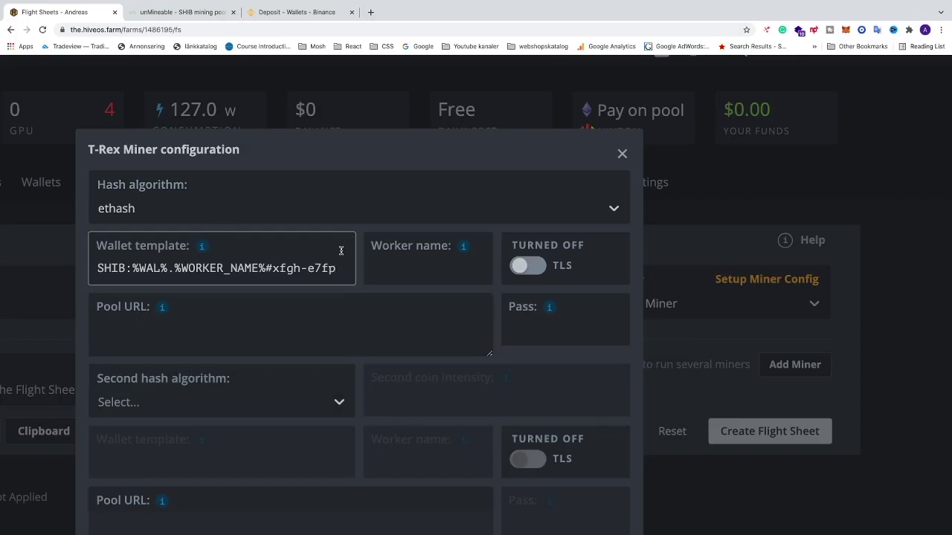
Open unMineable's SHIB mining start page
left_click(182, 12)
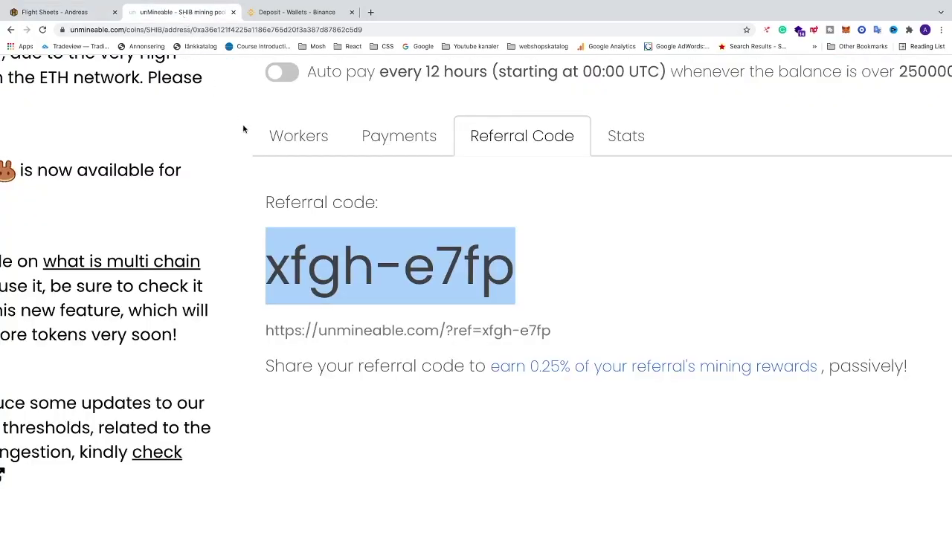
scroll(243, 129, "down", 5, "ctrl")
left_click(221, 153)
scroll(452, 327, "up", 5, "ctrl")
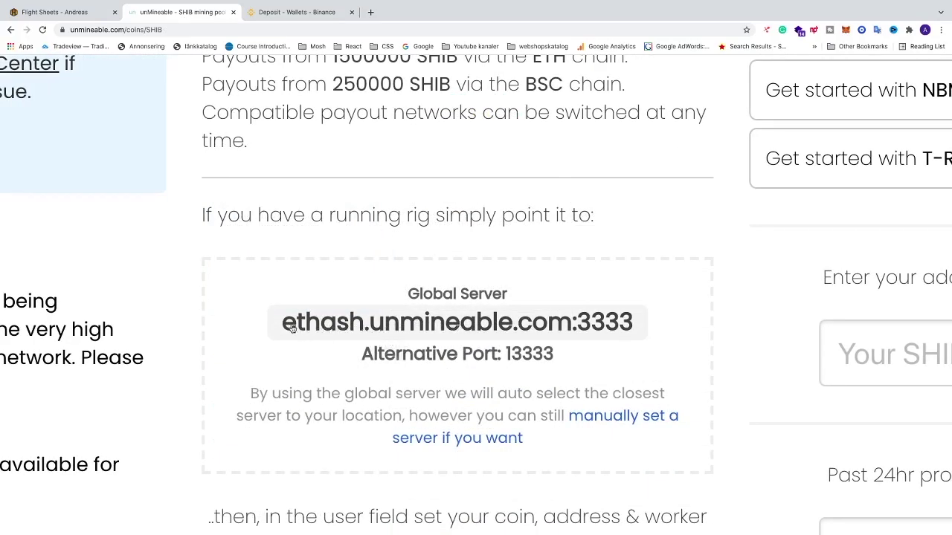
Copy the global server address ethash.unmineable.com:3333 for Hive OS's Pool URL field
mouse_move(283, 327)
left_mouse_down()
mouse_move(628, 324)
mouse_move(283, 327)
left_mouse_up()
left_click(628, 324)
left_click(291, 331)
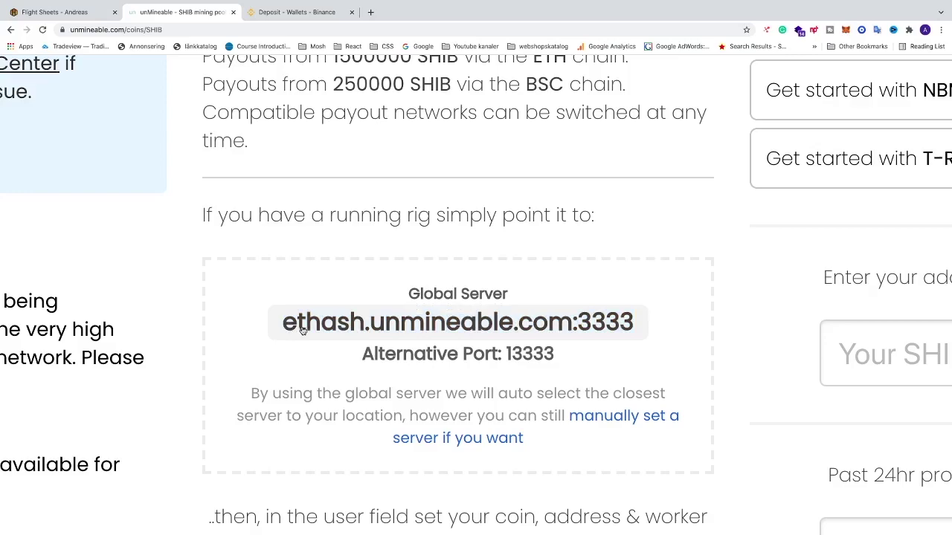
double_click(292, 327)
left_click(346, 328)
left_click(426, 330)
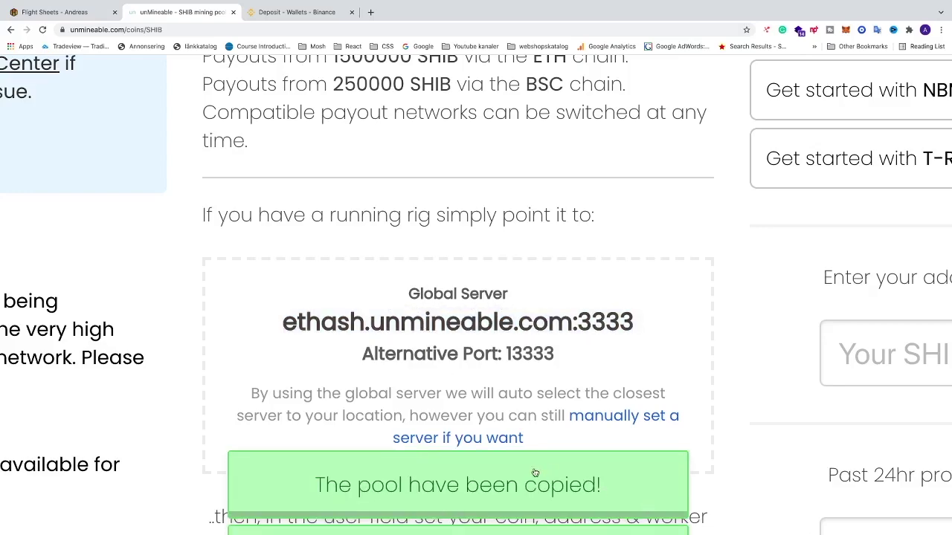
left_click(56, 13)
left_click(178, 338)
Set T-Rex Pool URL to ethash.unmineable.com:3333 with password x, and apply the settings
key("super+v")
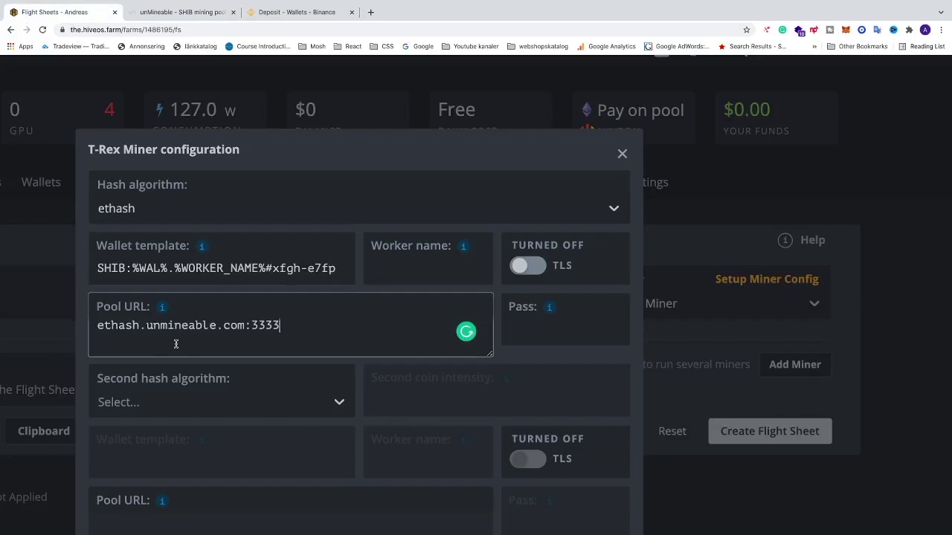
left_click(110, 325)
type("c")
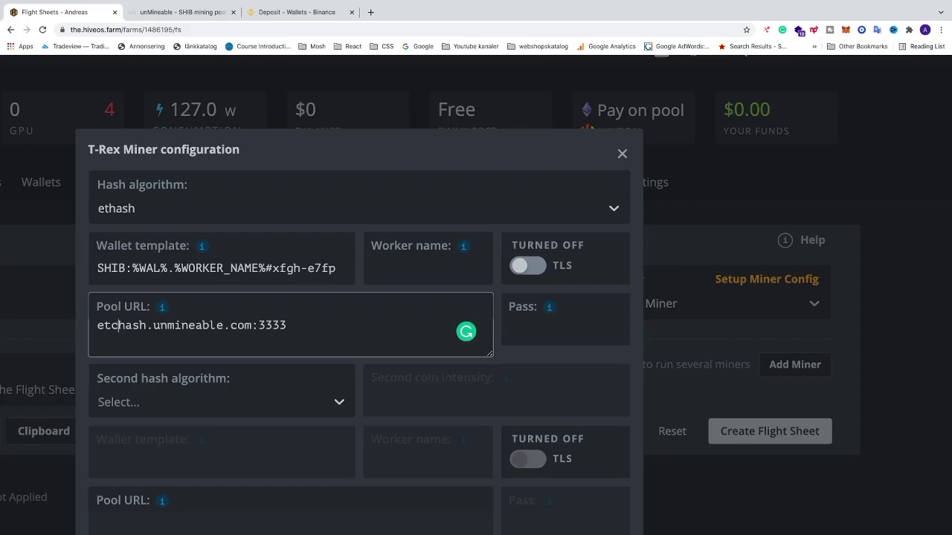
key("BackSpace")
left_click(519, 324)
type("x")
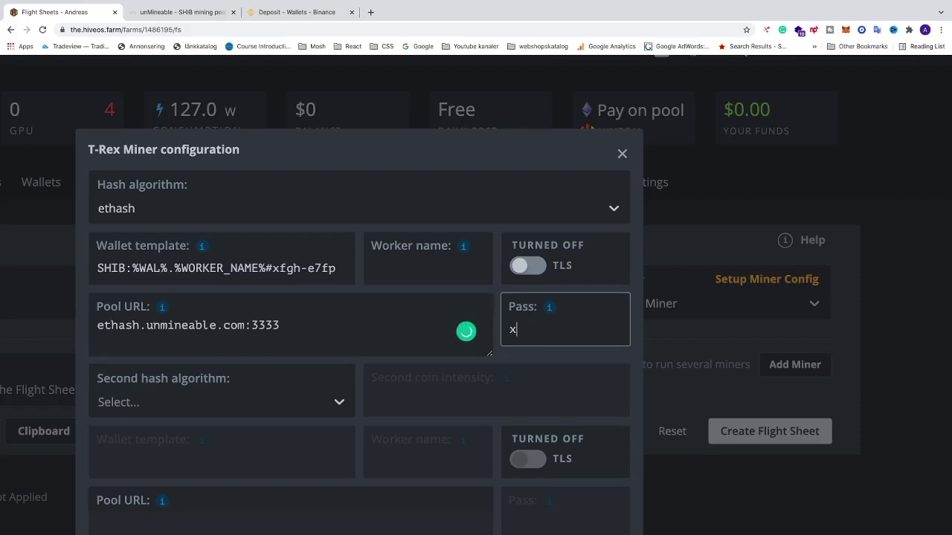
scroll(440, 345, "down", 5)
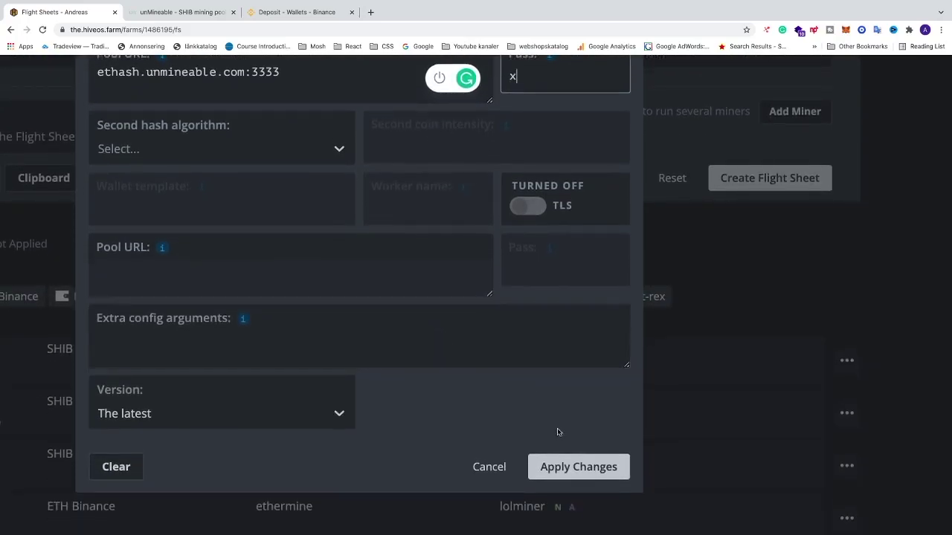
left_click(556, 467)
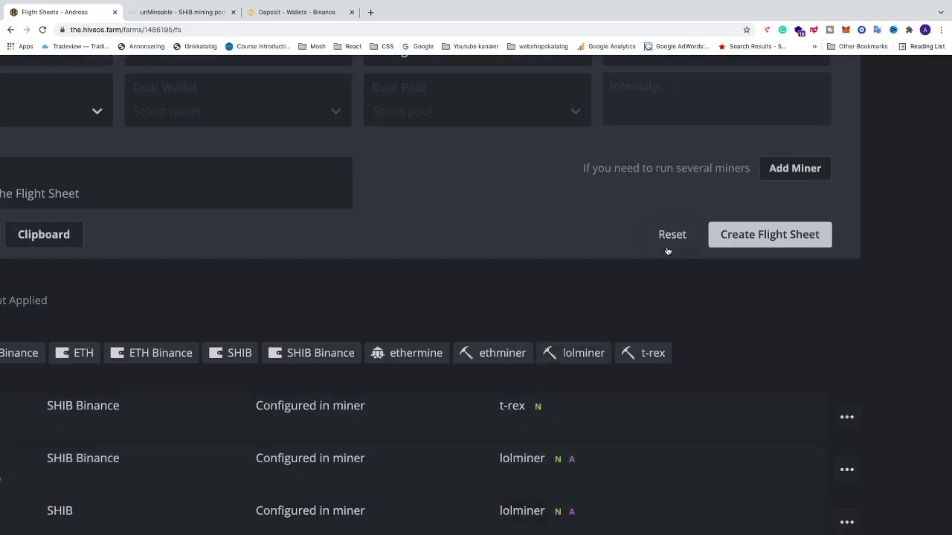
Name the flight sheet 'SHIB TREX NEW' and create it
scroll(687, 249, "up", 3)
scroll(677, 250, "left", 5)
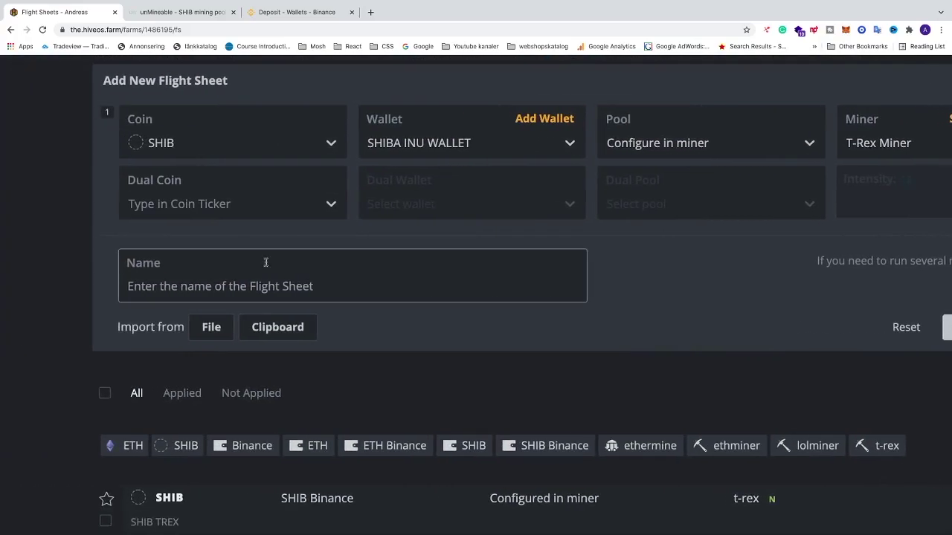
left_click(244, 286)
type("SH")
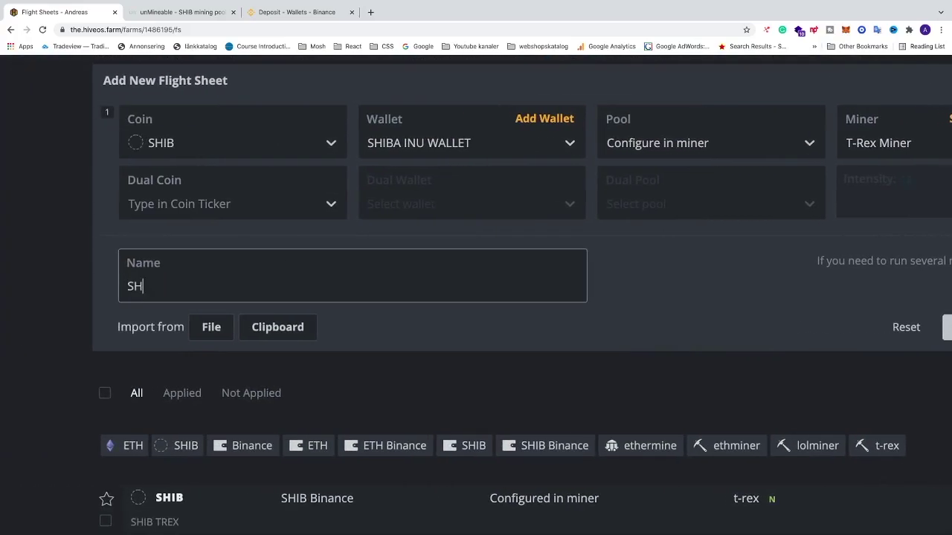
type("IB TREX NEW")
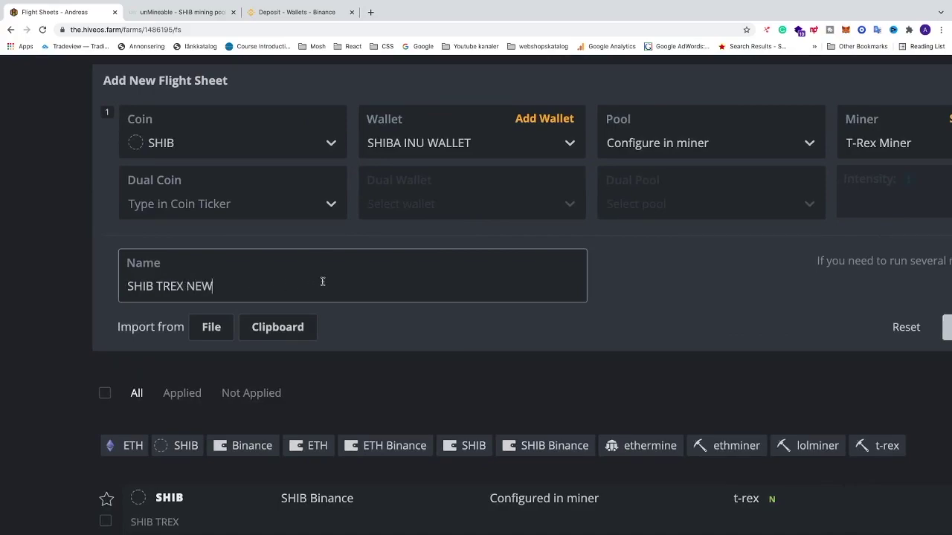
scroll(321, 283, "right", 7)
left_click(642, 332)
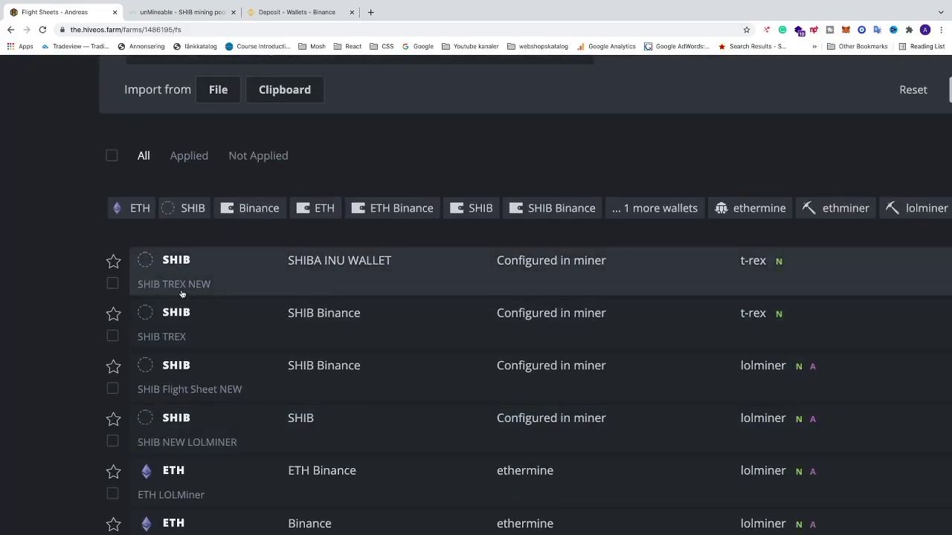
scroll(210, 299, "up", 5)
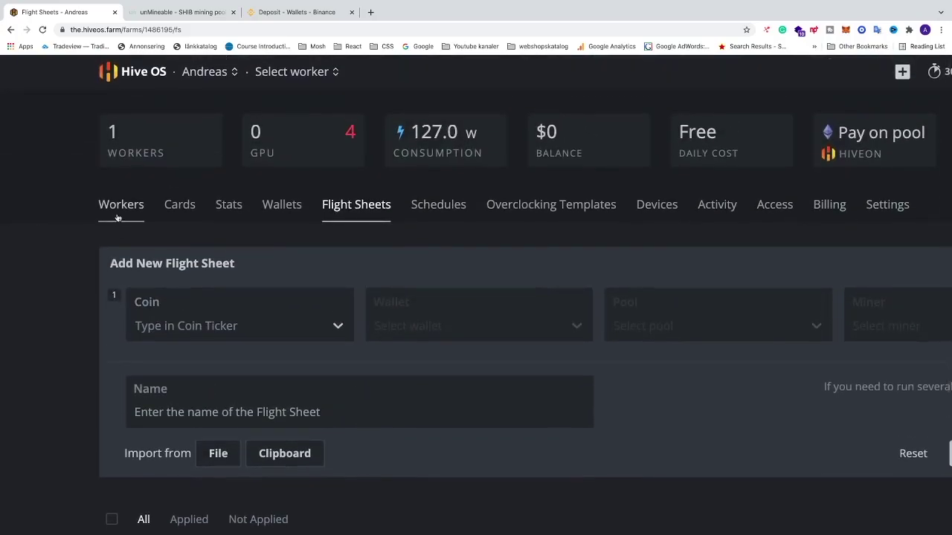
Apply the SHIB TREX NEW flight sheet to the Sun worker
left_click(119, 212)
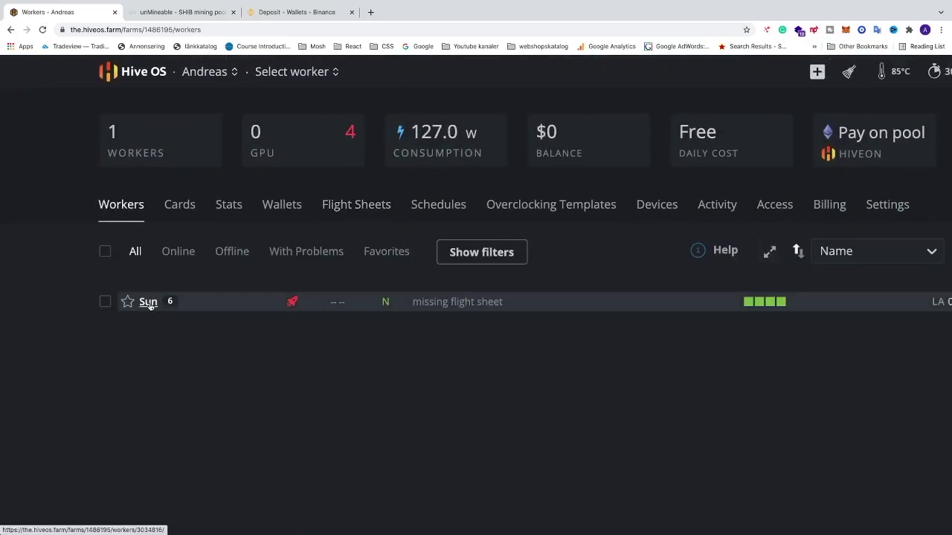
left_click(148, 302)
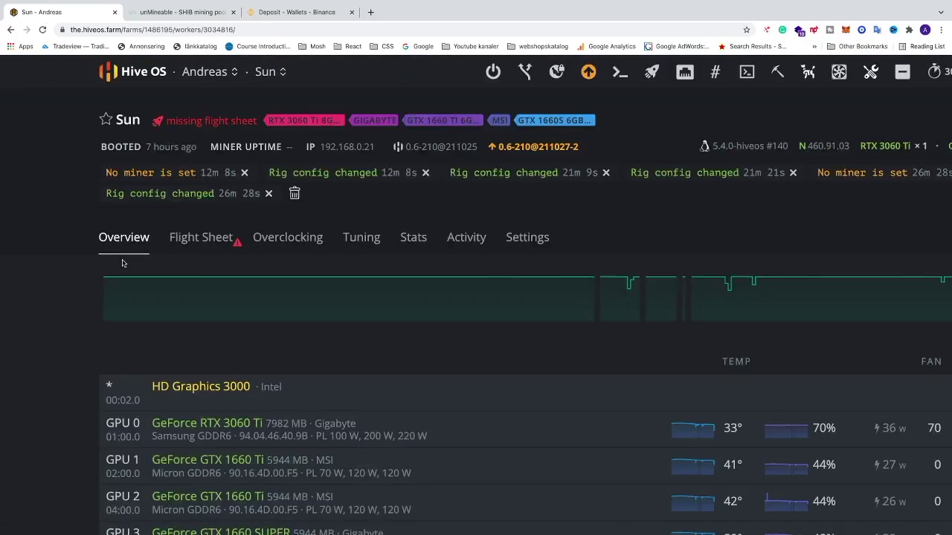
left_click(199, 245)
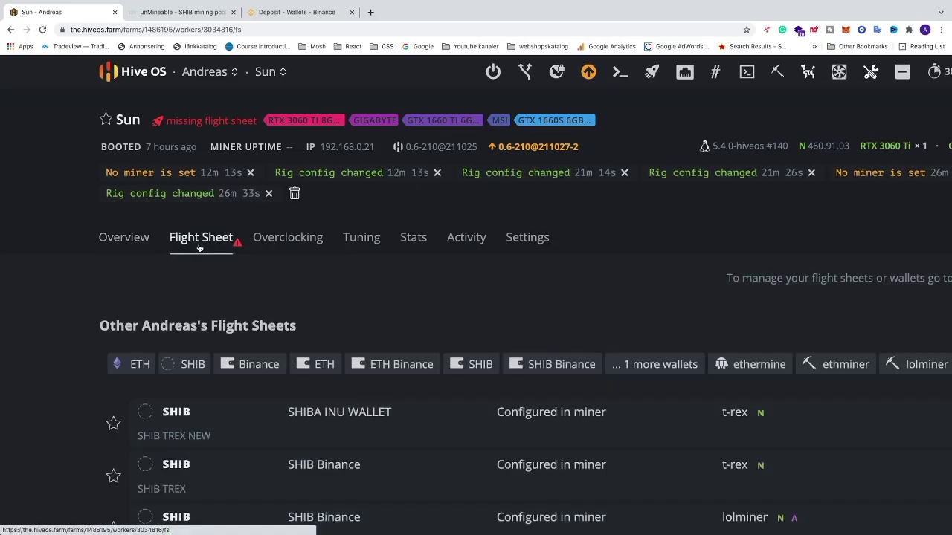
scroll(290, 408, "right", 6)
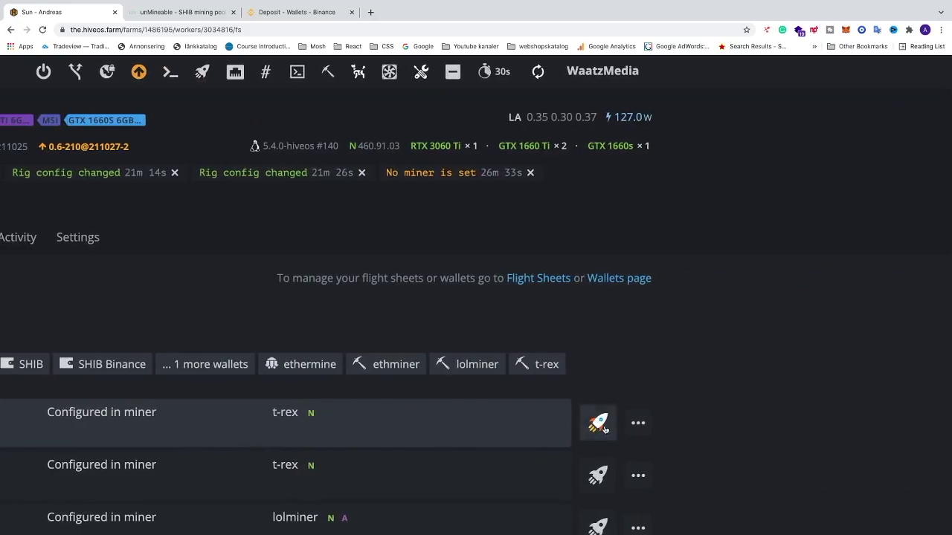
left_click(599, 424)
key("super+0")
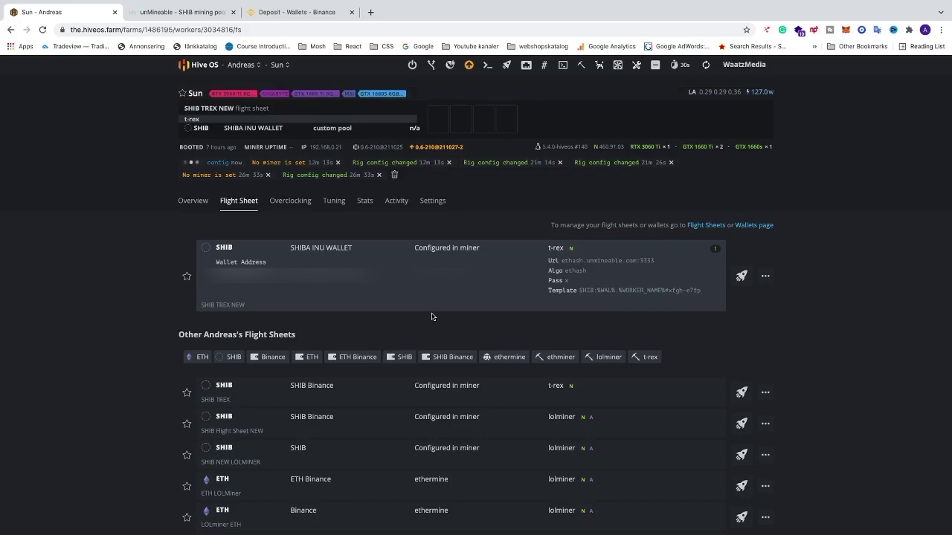
Reload the Sun rig's overview to confirm it hashes about 135.7 MH/s ethash
left_click(199, 204)
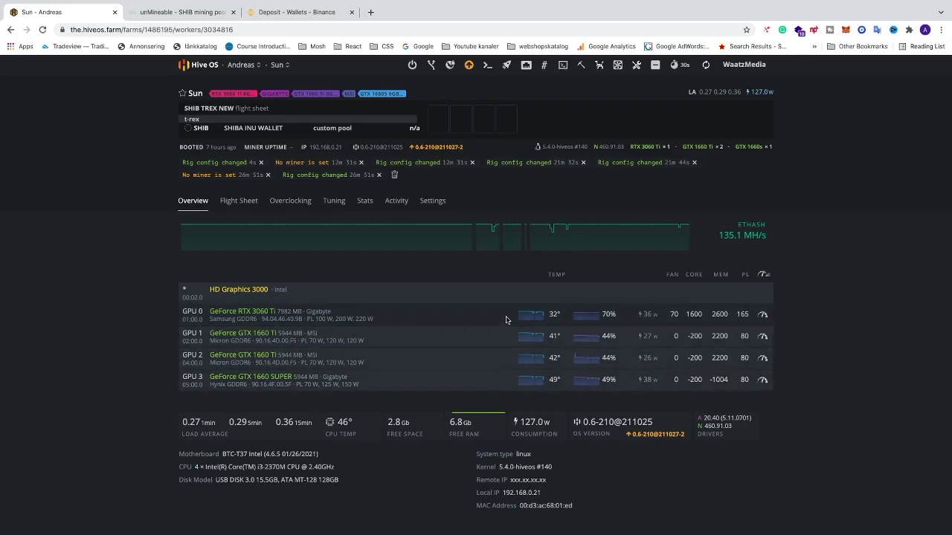
left_click(42, 31)
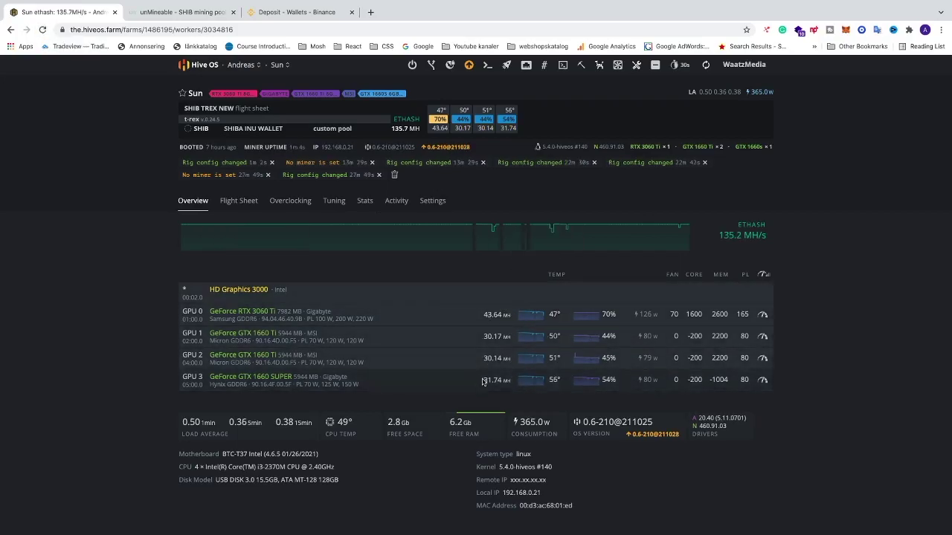
scroll(551, 312, "down", 1)
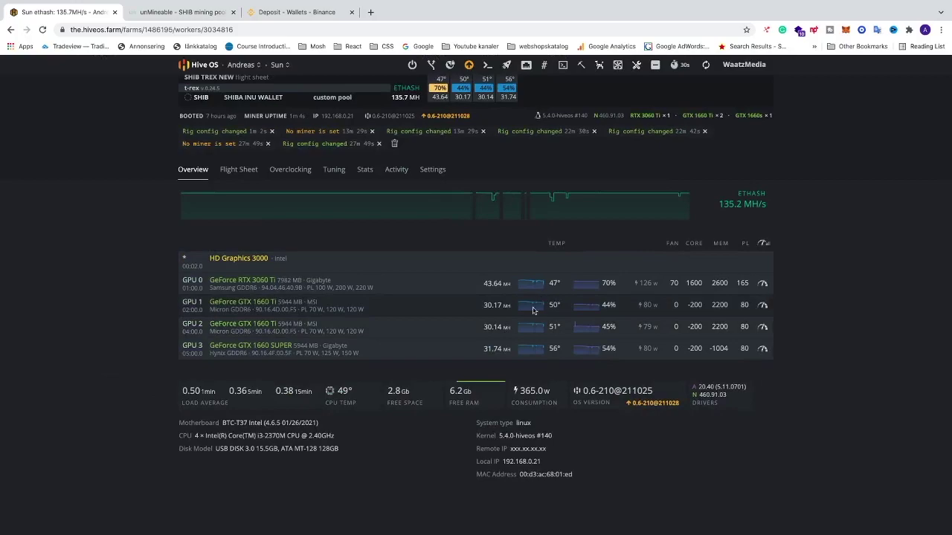
scroll(744, 320, "down", 3)
scroll(706, 245, "up", 3)
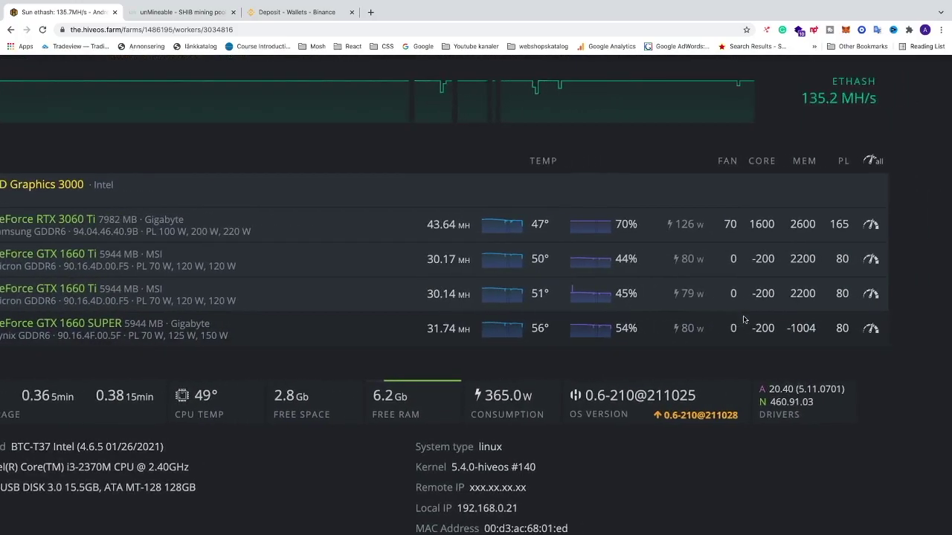
scroll(699, 237, "up", 1)
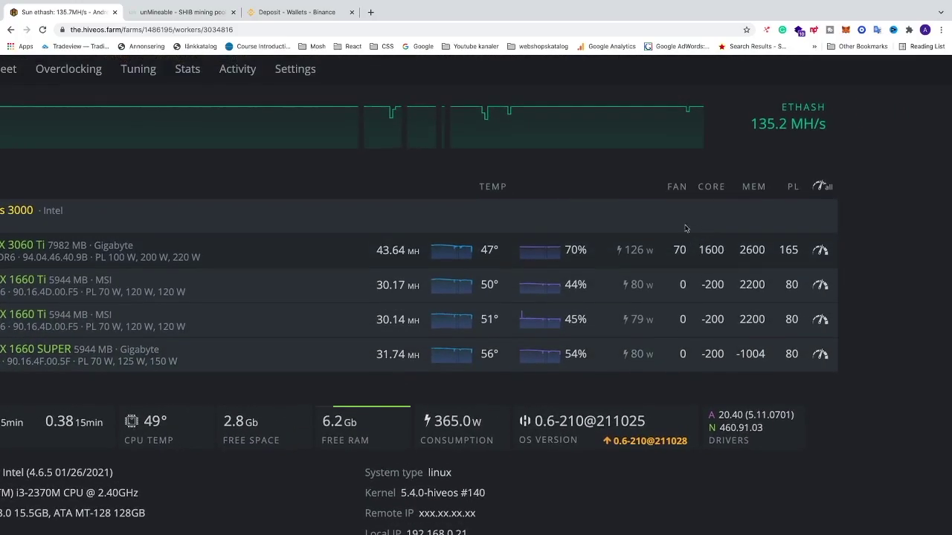
left_click(371, 12)
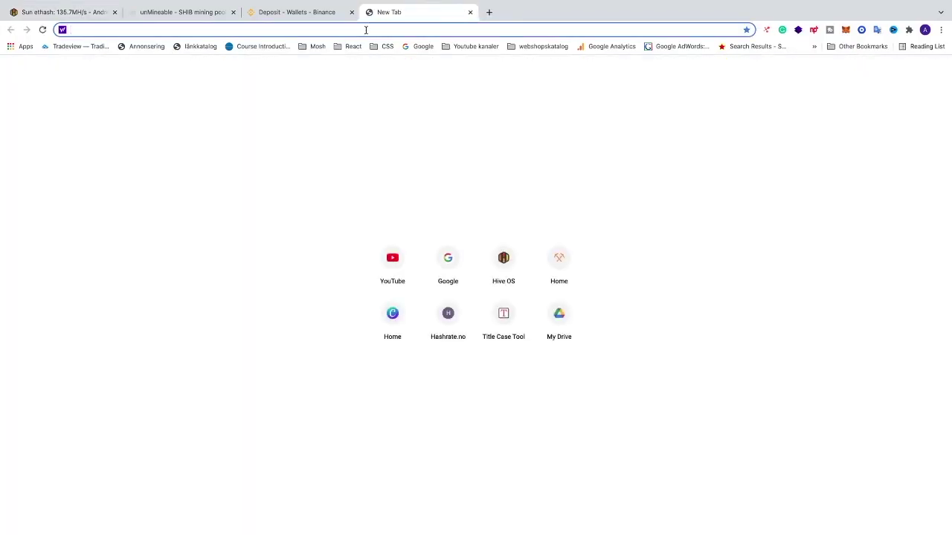
Load hashrate.no, filter to NVIDIA cards, and open the GTX 1660 Super page
type("has")
key("Return")
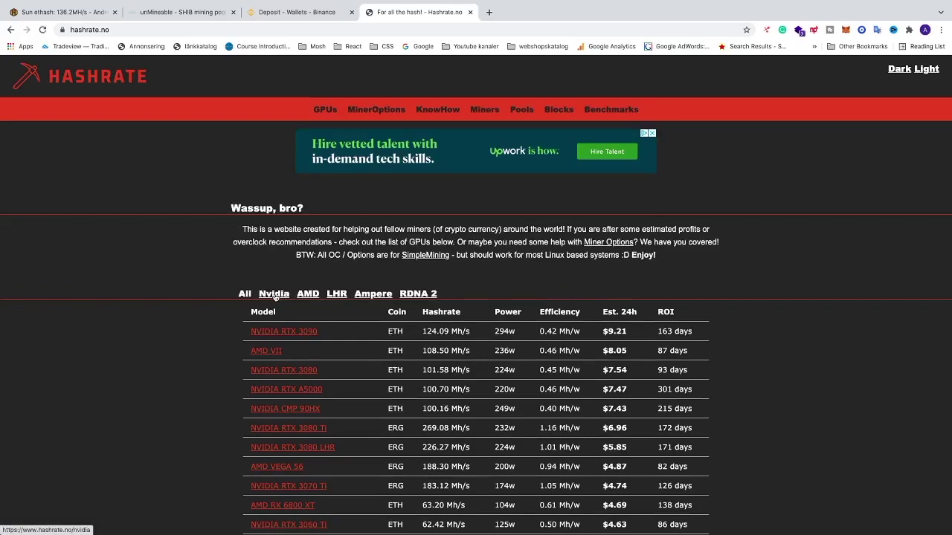
left_click(274, 294)
left_click(73, 12)
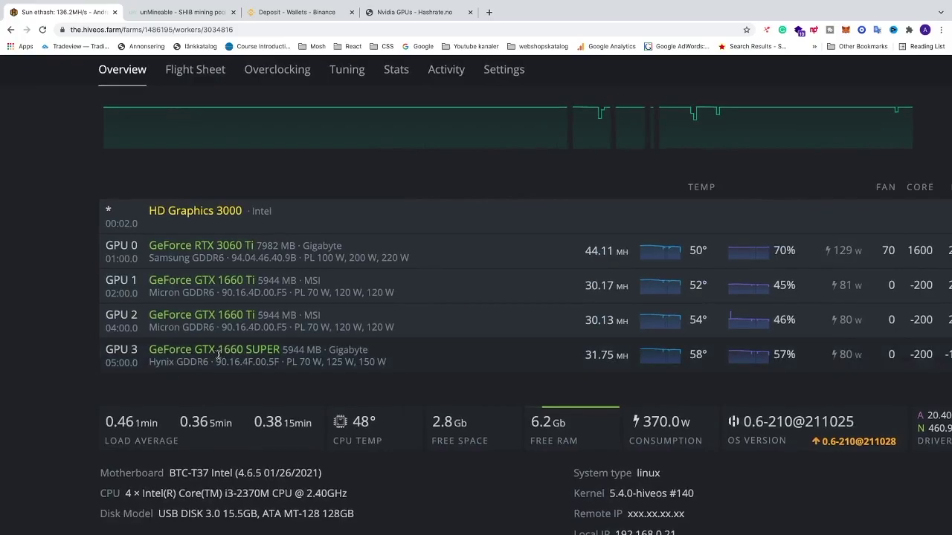
left_click(422, 12)
scroll(247, 373, "down", 7)
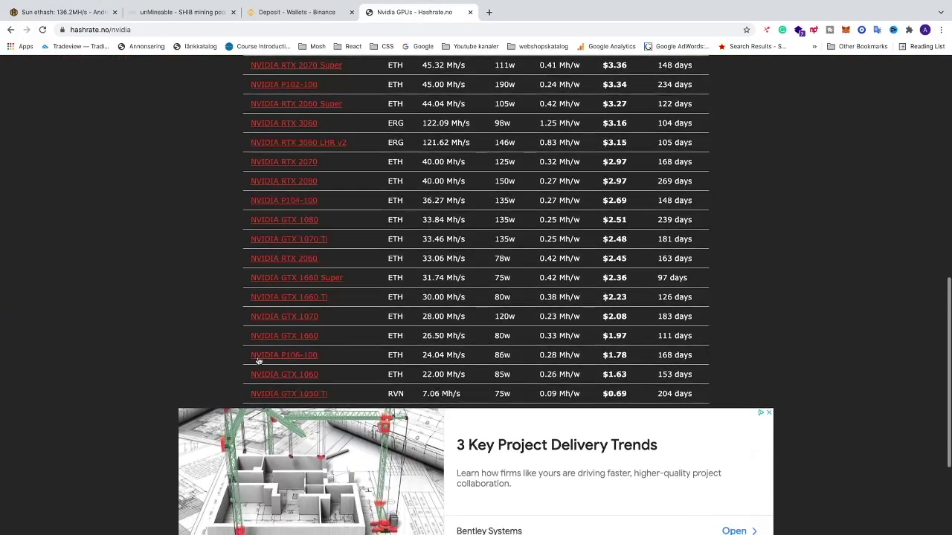
left_click(296, 280)
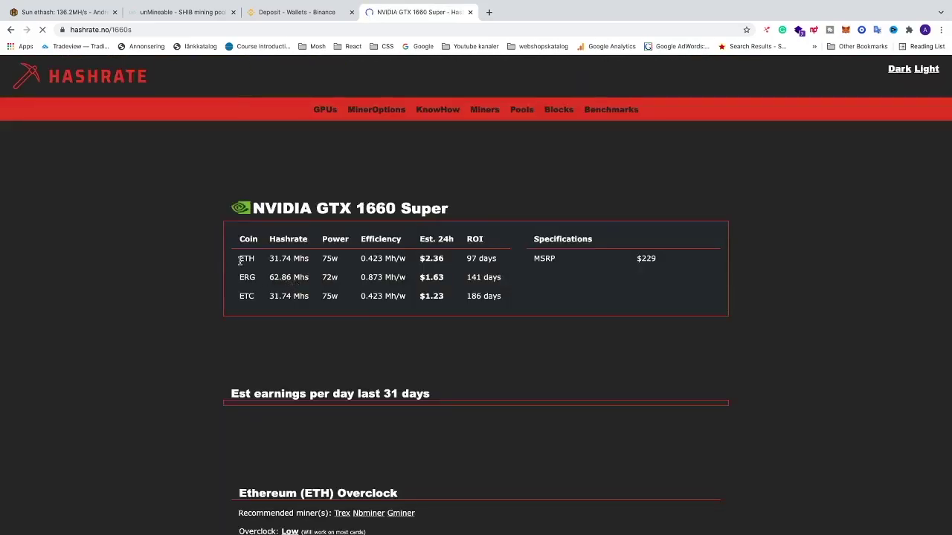
Bring up the ETH overclock tables: Low 1100 core/1200 memory/80 W, High 1100/1700/80
scroll(211, 304, "down", 1)
scroll(211, 304, "down", 5)
scroll(322, 355, "down", 1)
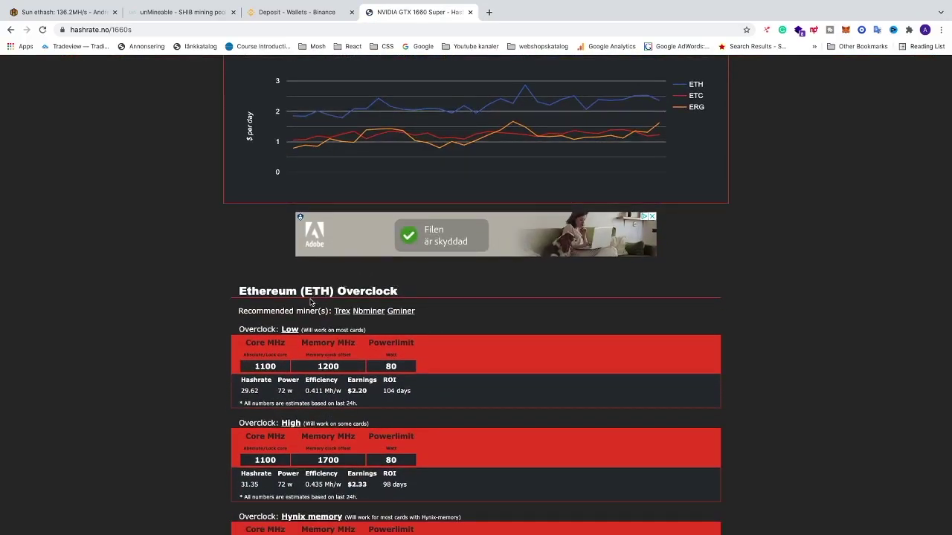
scroll(197, 353, "down", 3)
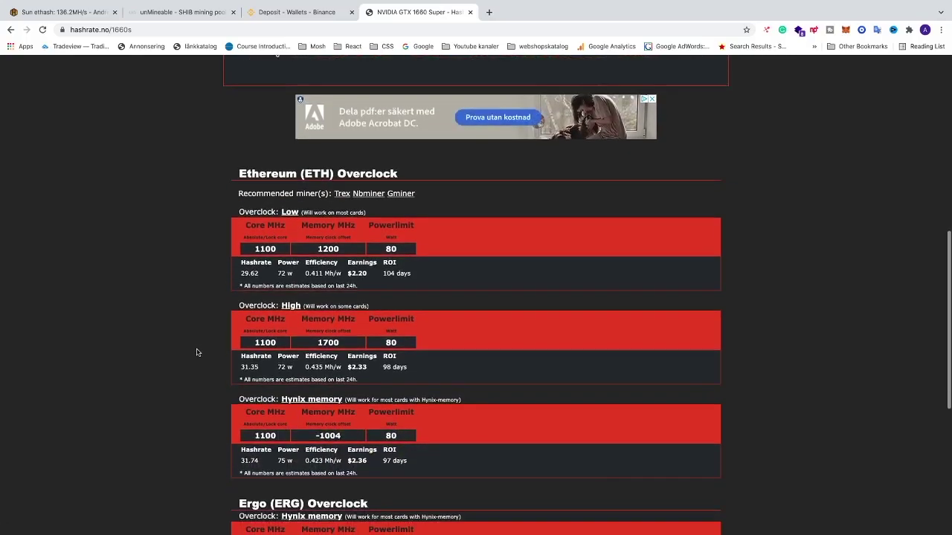
key("ctrl+plus")
key("ctrl+plus")
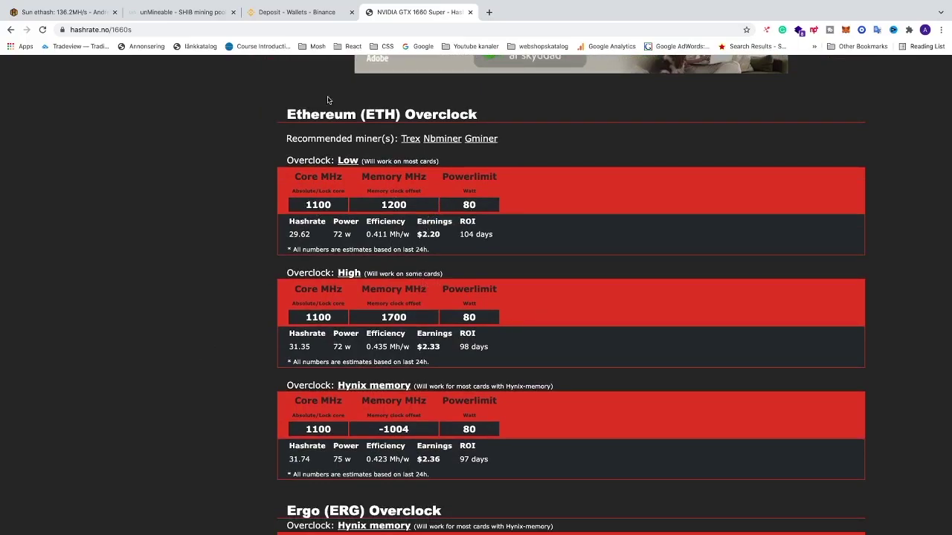
key("ctrl+minus")
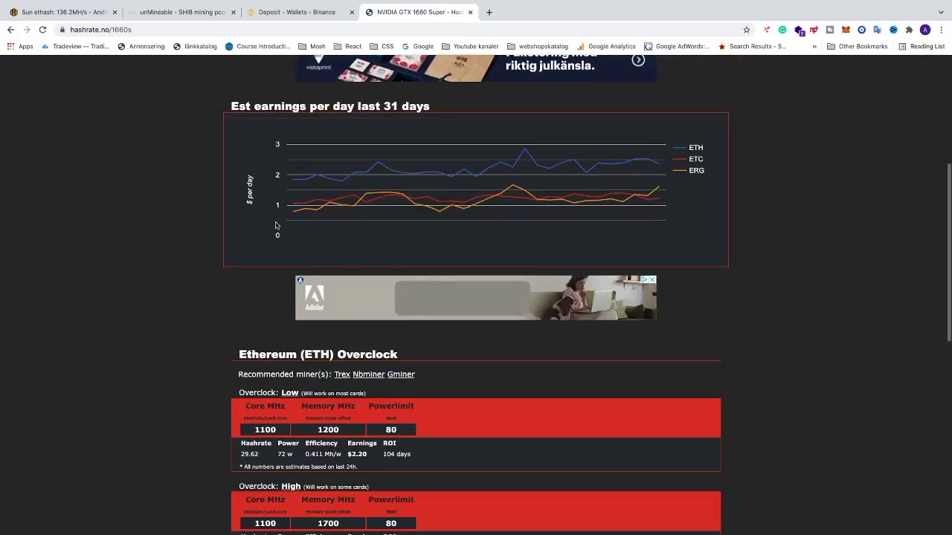
scroll(392, 289, "down", 1)
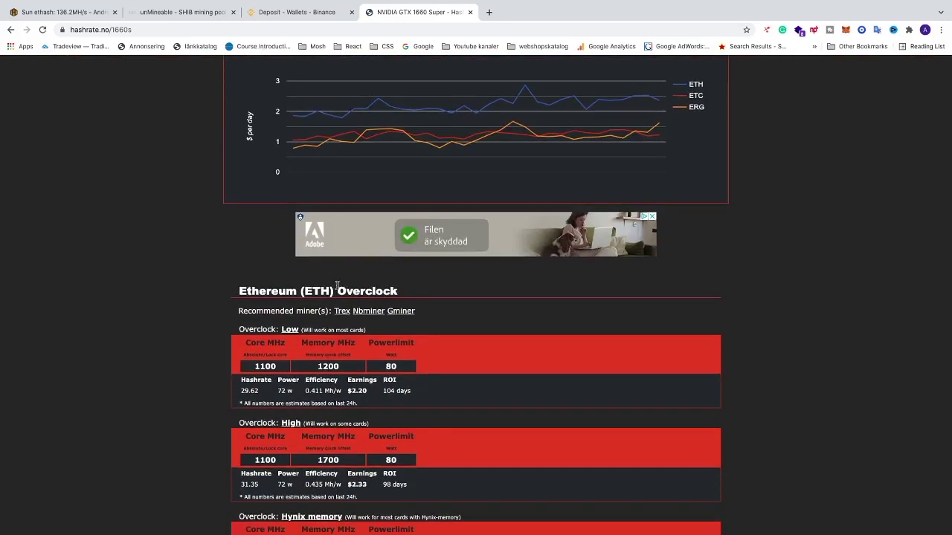
scroll(196, 351, "down", 2)
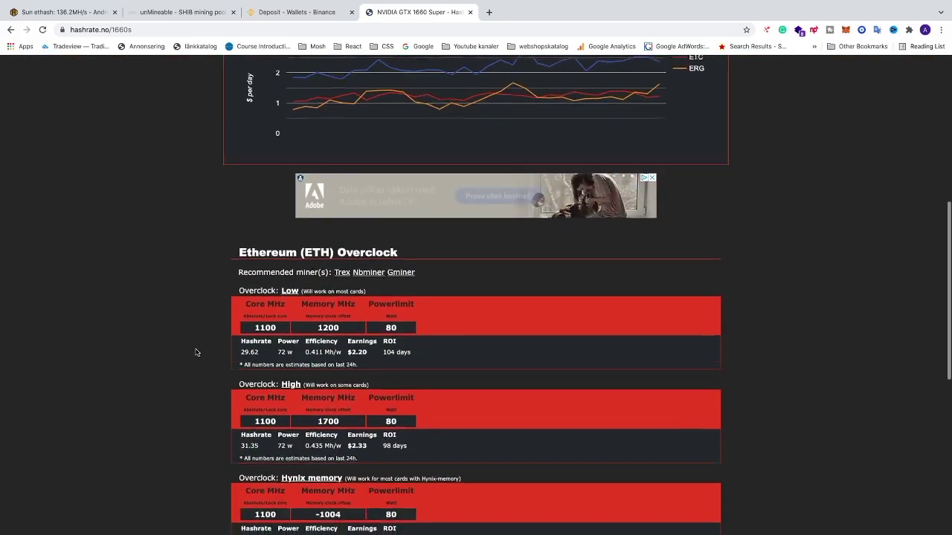
key("ctrl+plus")
scroll(197, 352, "down", 3)
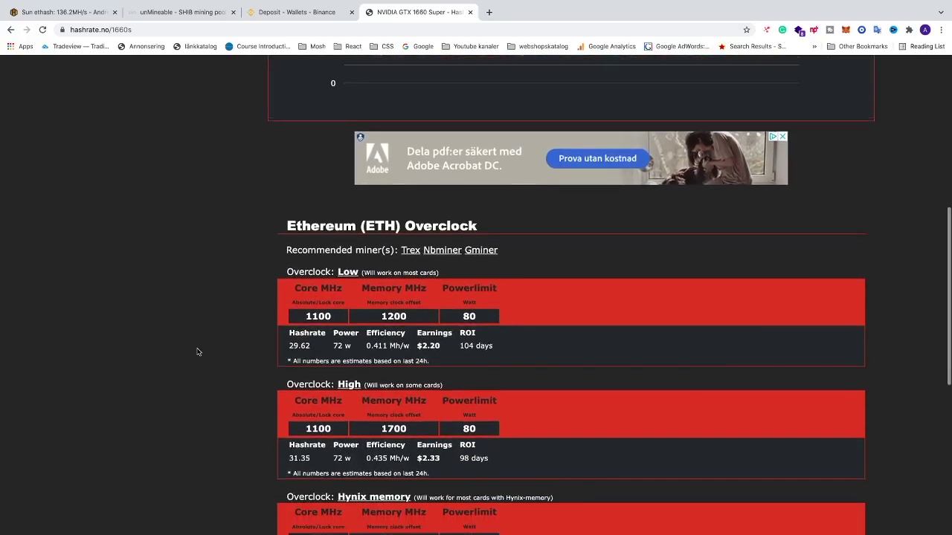
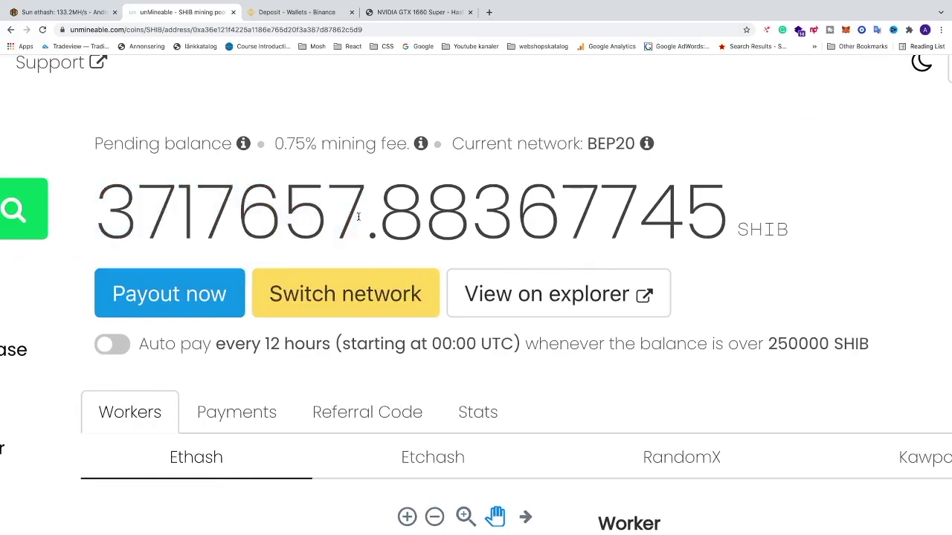
scroll(187, 212, "down", 1)
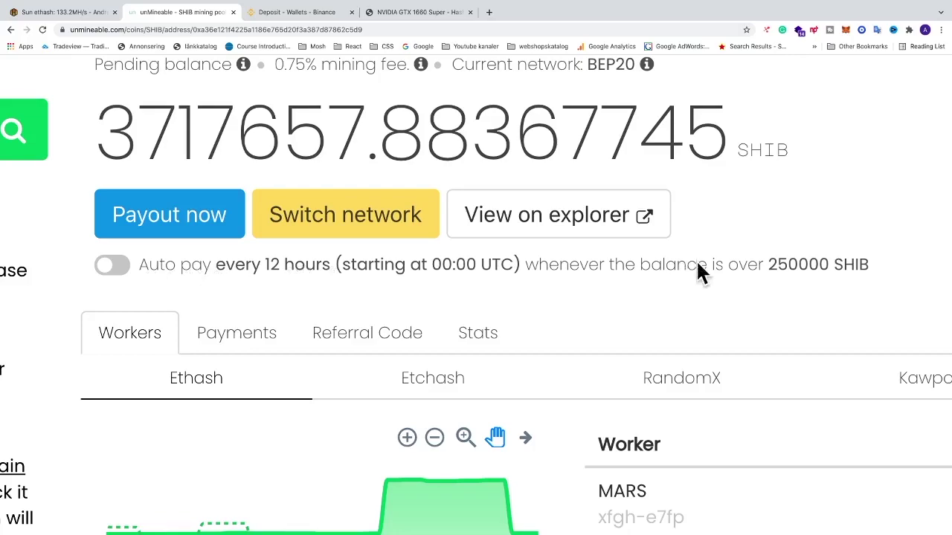
left_click_drag(771, 269, 830, 270)
left_click(827, 273)
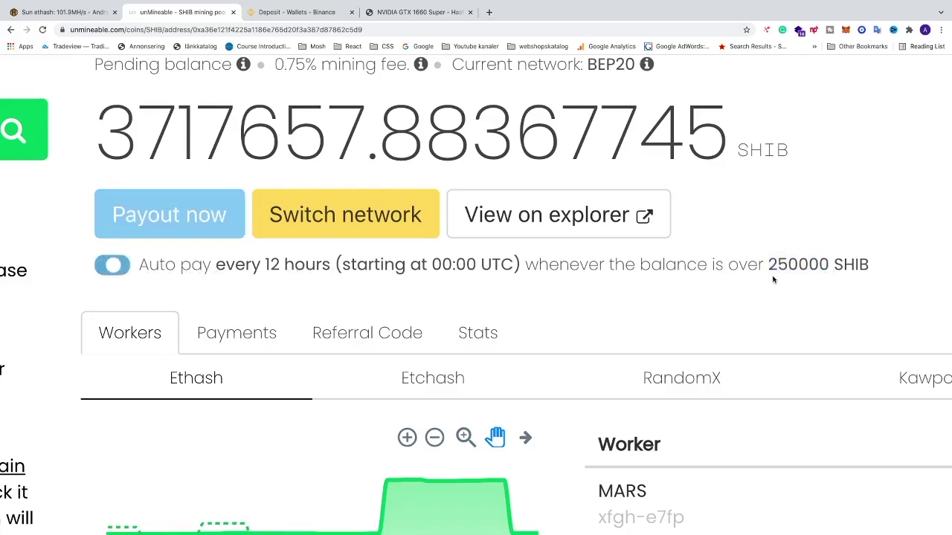
left_click(115, 266)
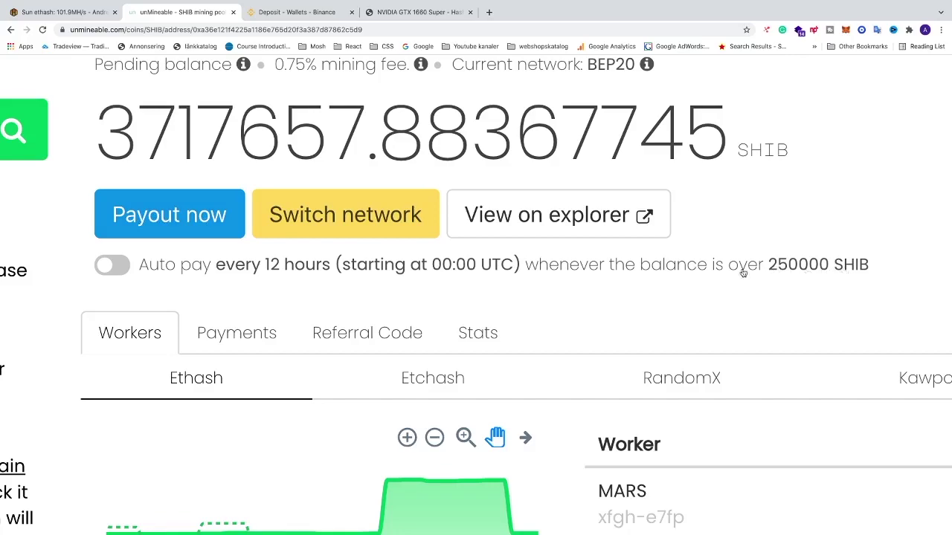
scroll(531, 284, "down", 1)
scroll(531, 284, "up", 1)
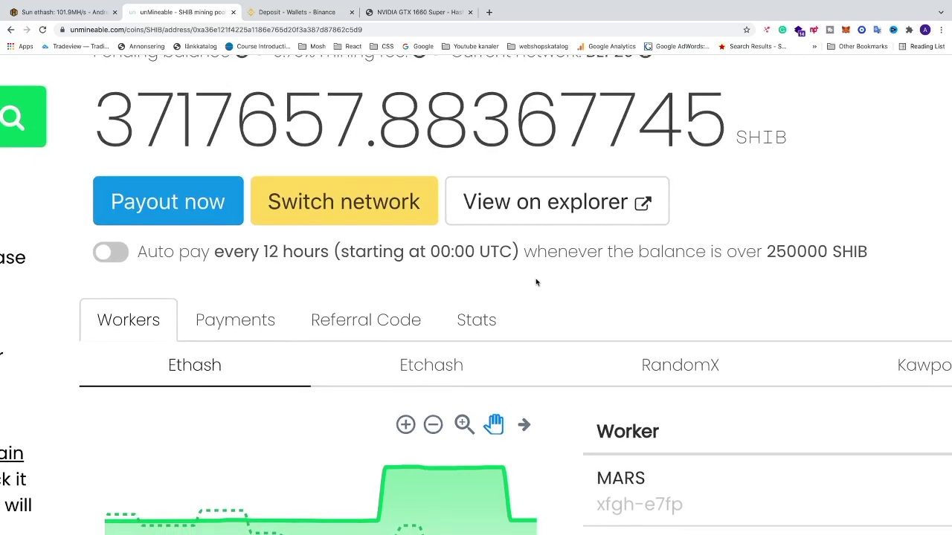
Open the SHIB payout network-switching options and highlight the ERC20 network name
left_click(325, 210)
scroll(350, 350, "down", 5)
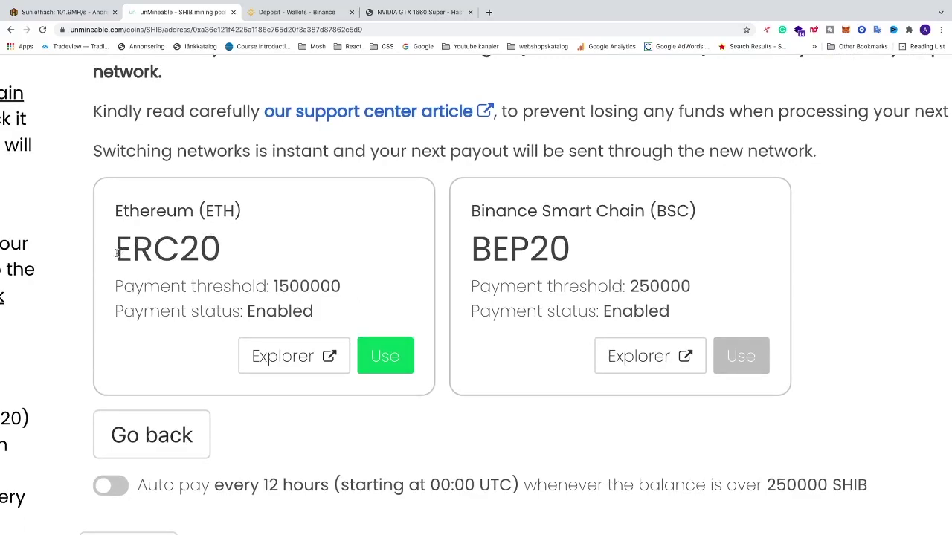
left_click_drag(116, 254, 260, 250)
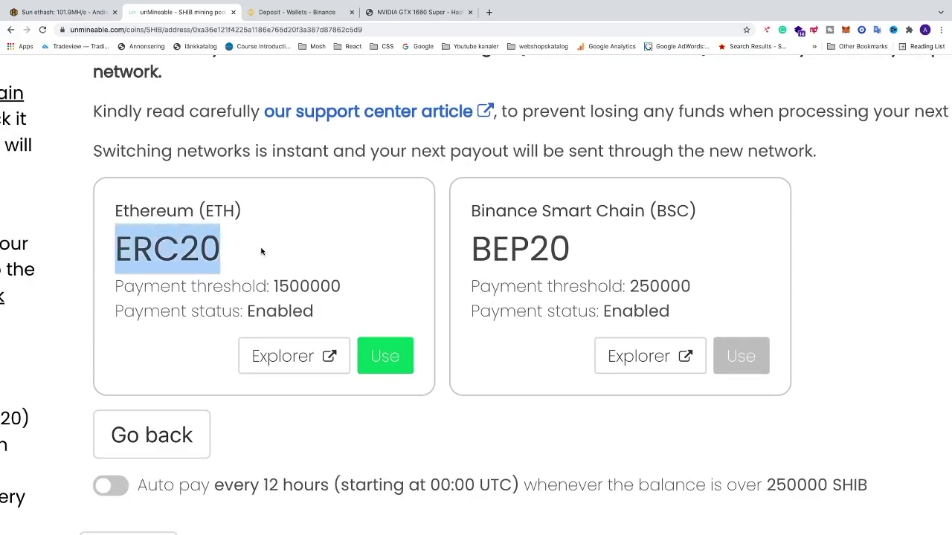
left_click(223, 252)
Highlight the BEP20 network name, with its 250000 SHIB threshold, and reset the page zoom
left_click_drag(475, 251, 575, 250)
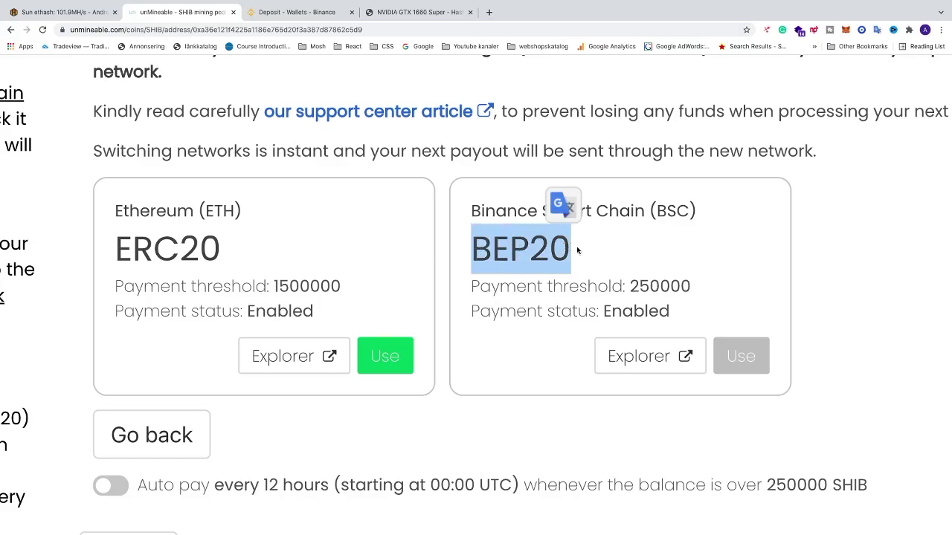
left_click(580, 250)
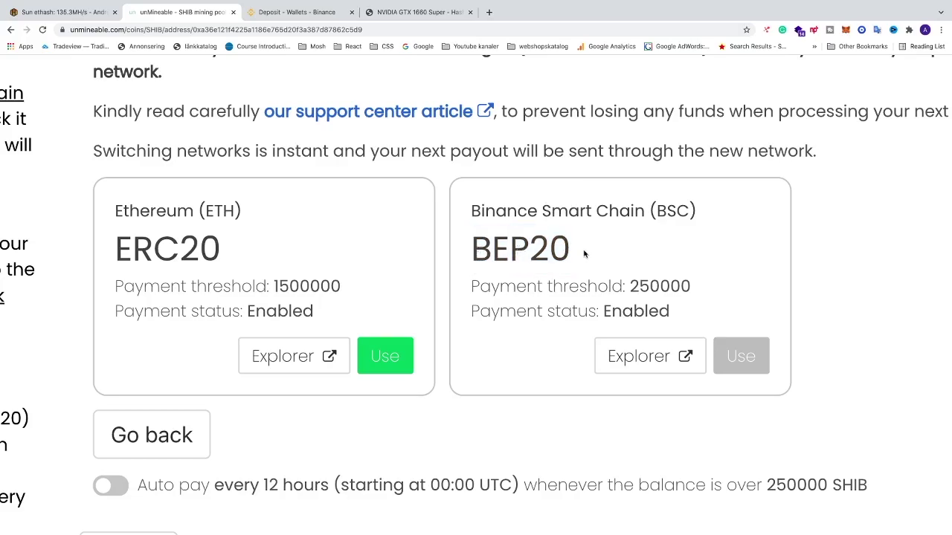
left_click_drag(476, 250, 597, 251)
left_click(604, 251)
key("ctrl+0")
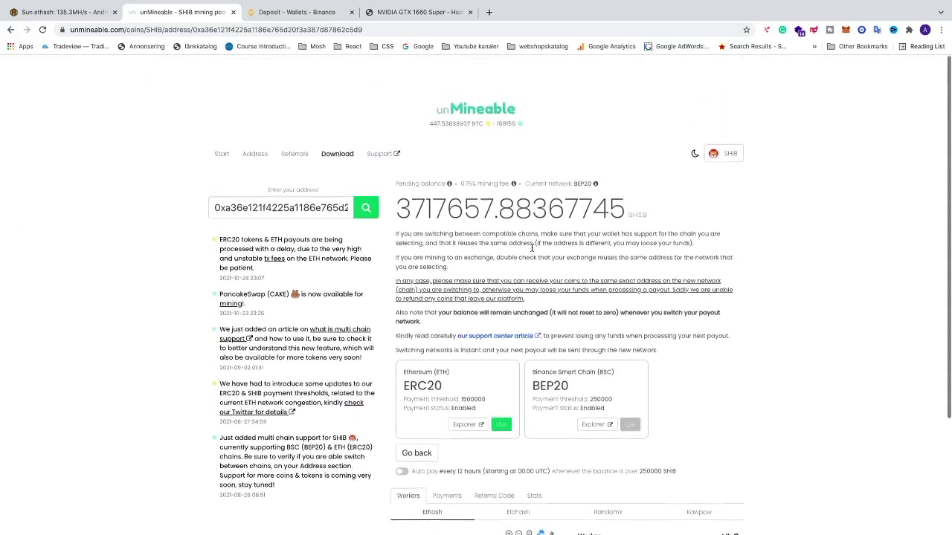
Return to the Address dashboard and scroll through the hashrate chart for workers MARS, EARTH and PLUTO
left_click(259, 150)
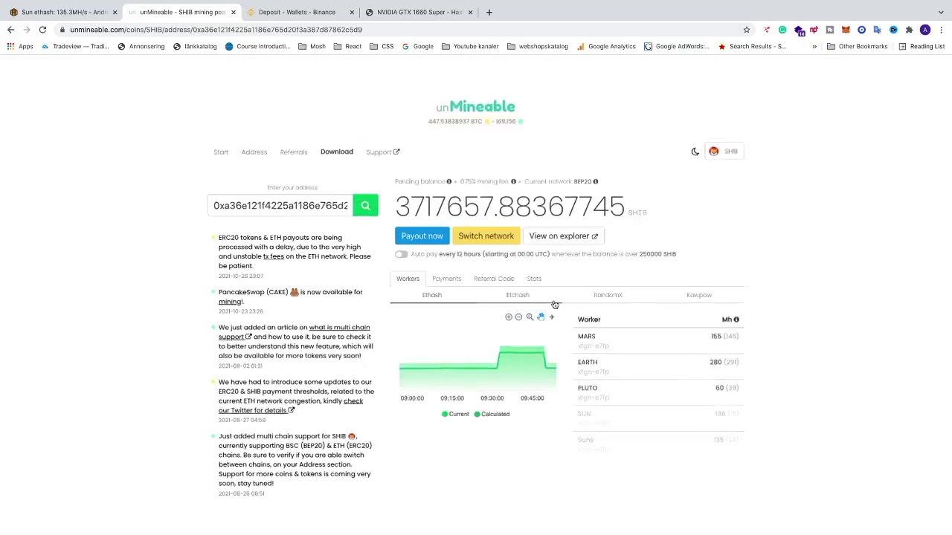
scroll(512, 306, "up", 5)
scroll(513, 306, "down", 3)
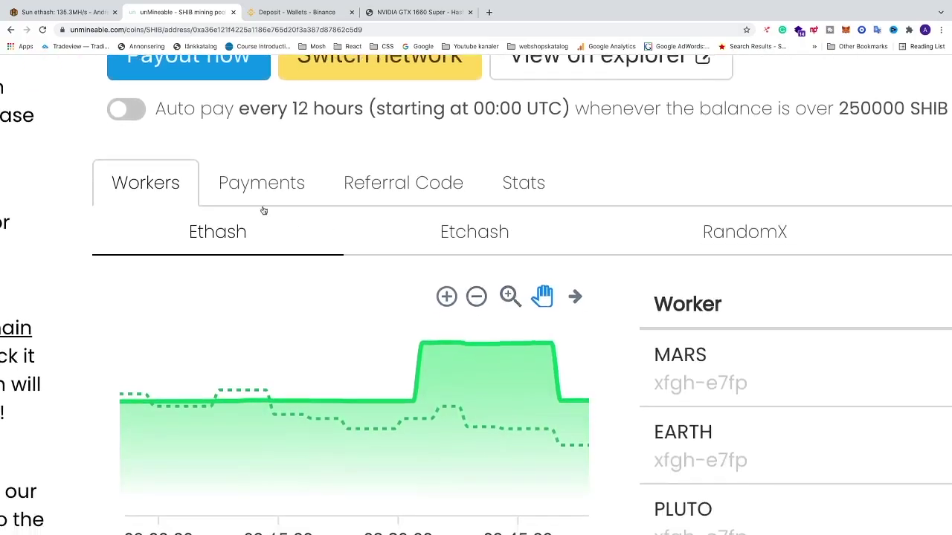
scroll(238, 275, "down", 2)
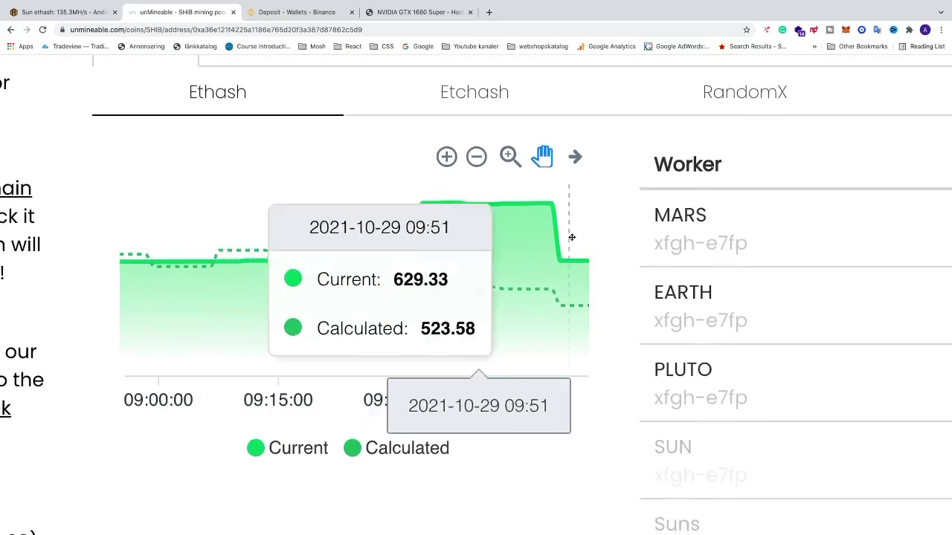
scroll(520, 193, "right", 3)
scroll(524, 204, "down", 1)
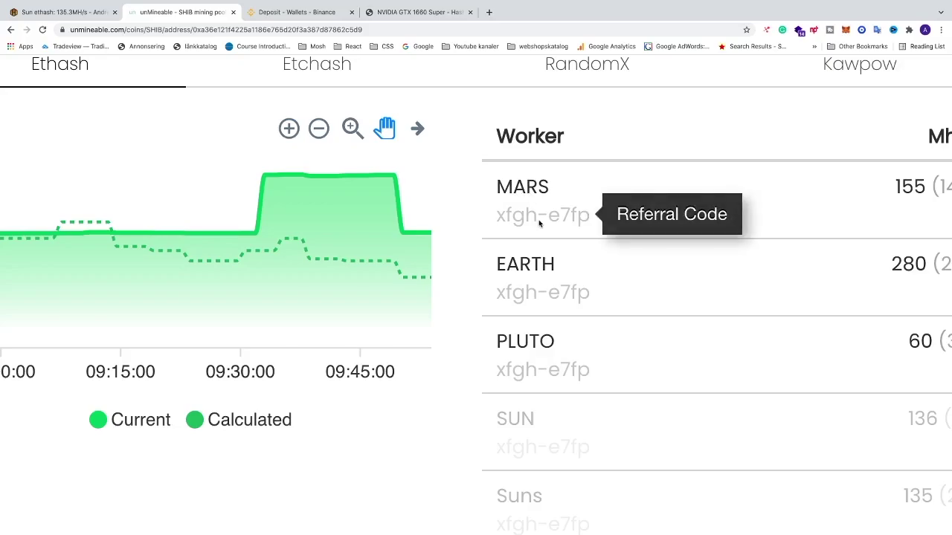
scroll(535, 208, "up", 5)
scroll(540, 224, "left", 2)
scroll(539, 225, "up", 2)
scroll(540, 225, "right", 1)
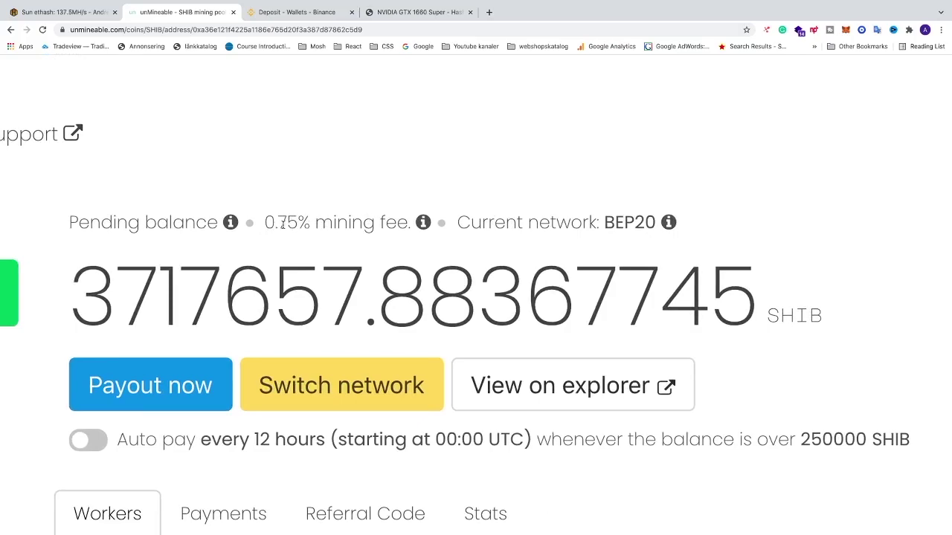
Restore the page to normal size and bring the Discord chat to the front
key("super+0")
mouse_move(605, 520)
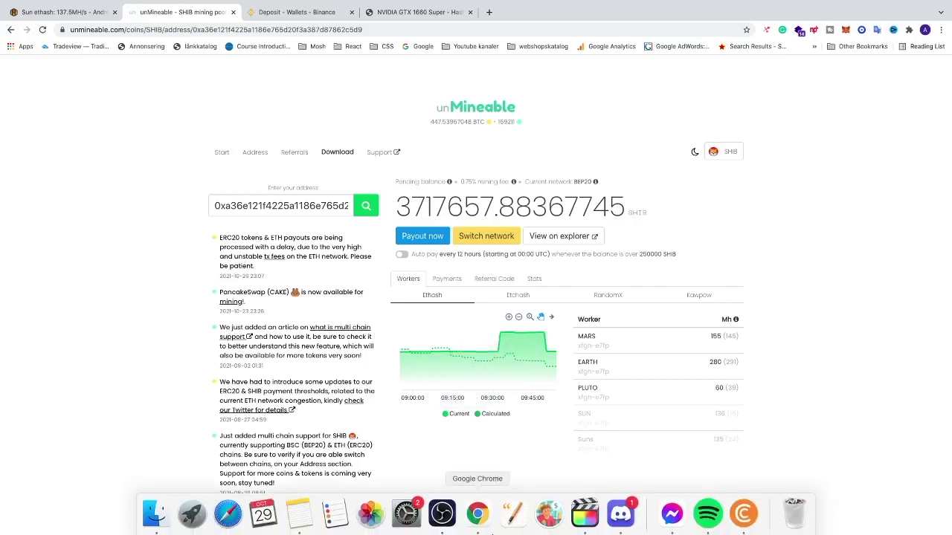
left_click(617, 514)
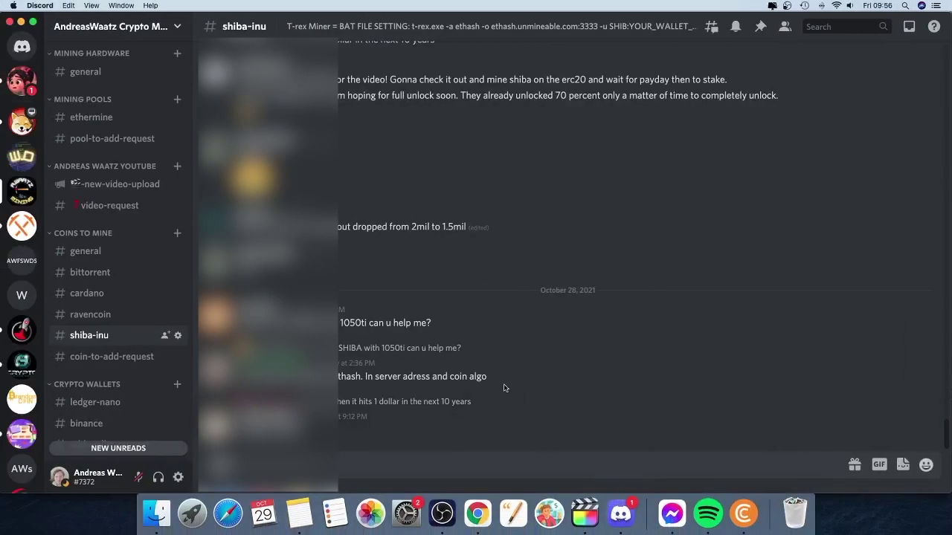